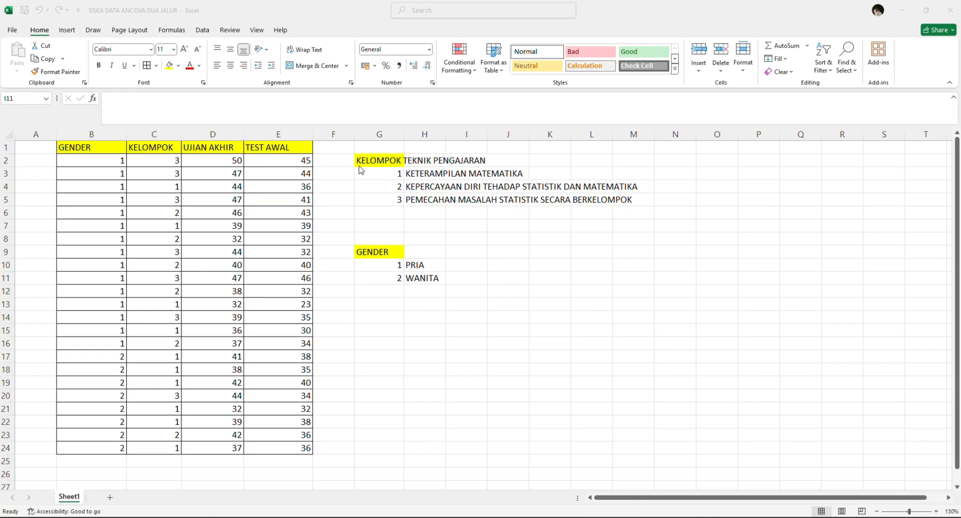
Step: Examine the worksheet's GENDER, KELOMPOK, UJIAN AKHIR and TEST AWAL columns against the teaching-technique and gender code legends
click(175, 194)
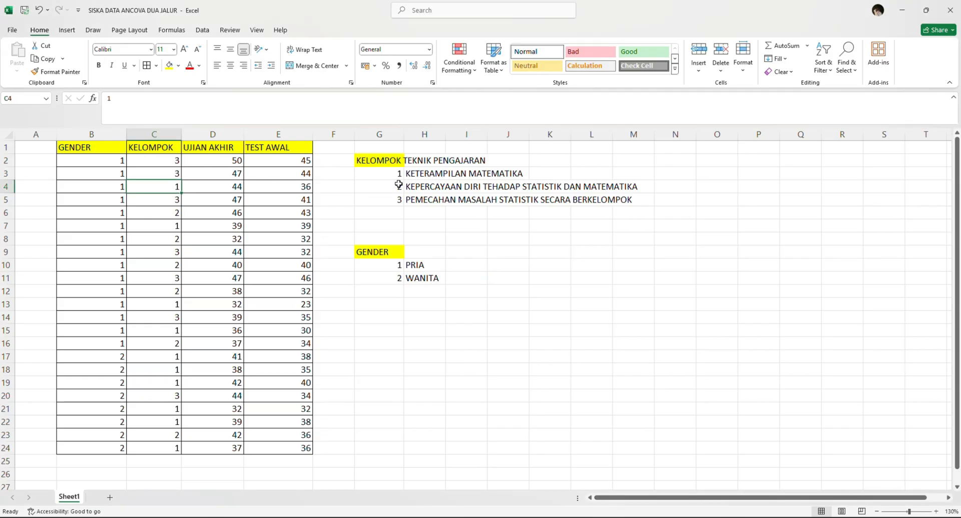
click(411, 174)
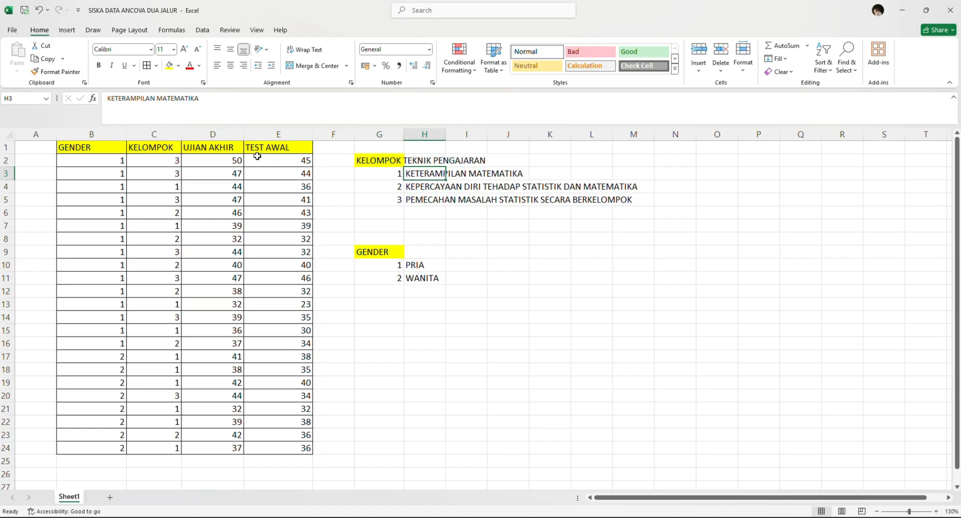
click(159, 211)
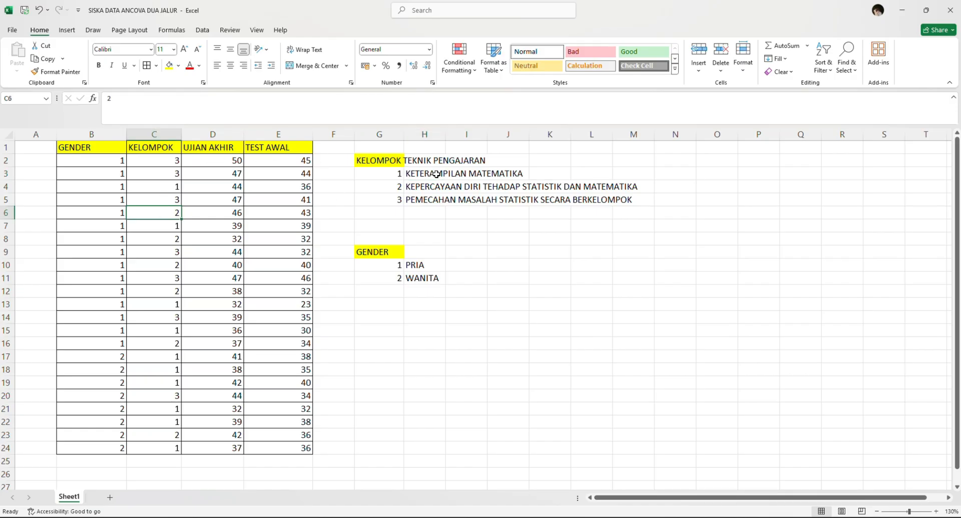
click(413, 186)
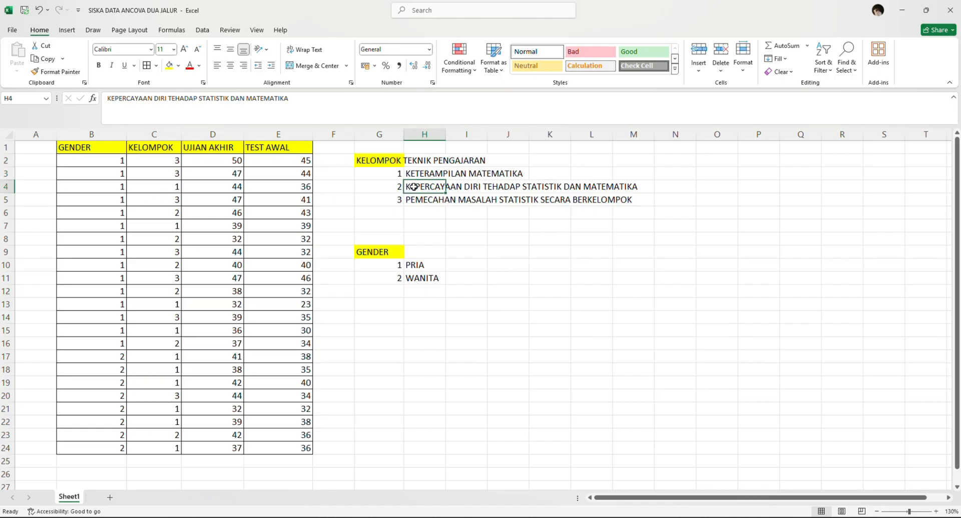
click(163, 198)
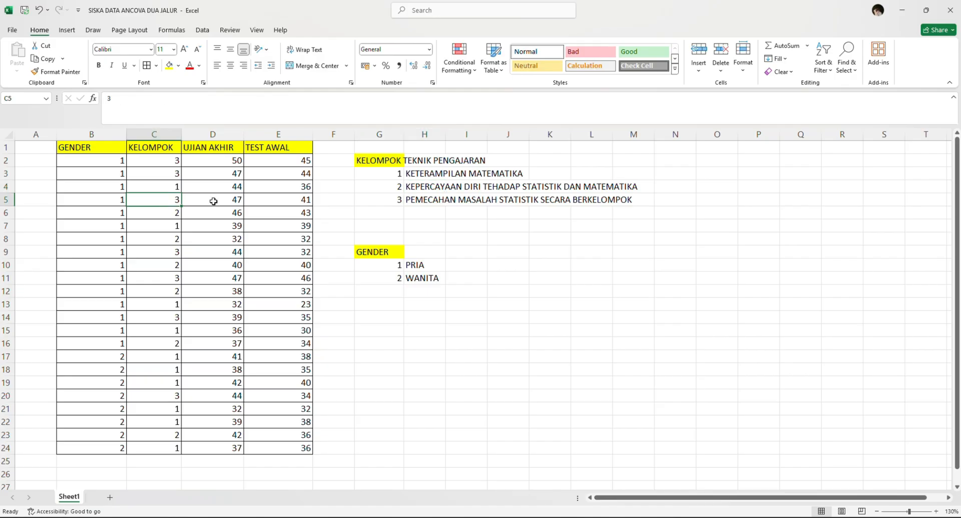
click(425, 201)
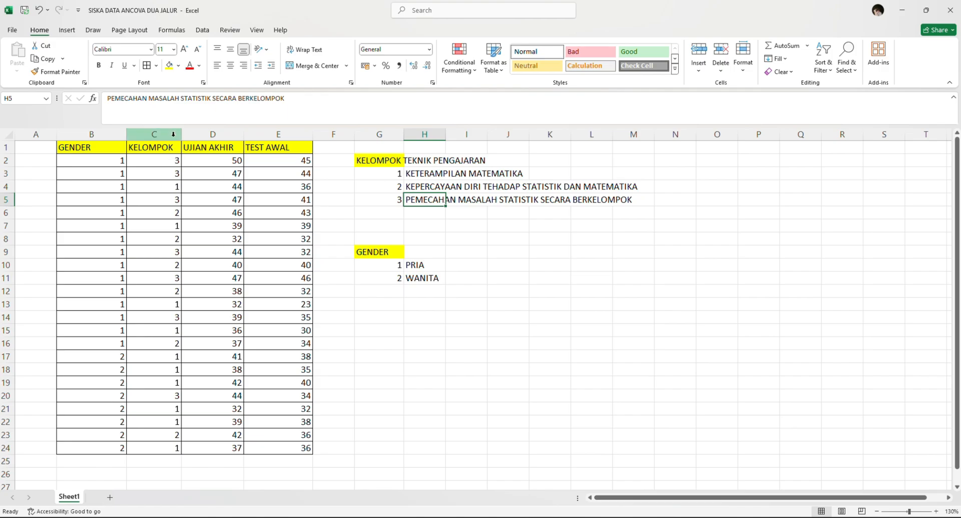
click(158, 147)
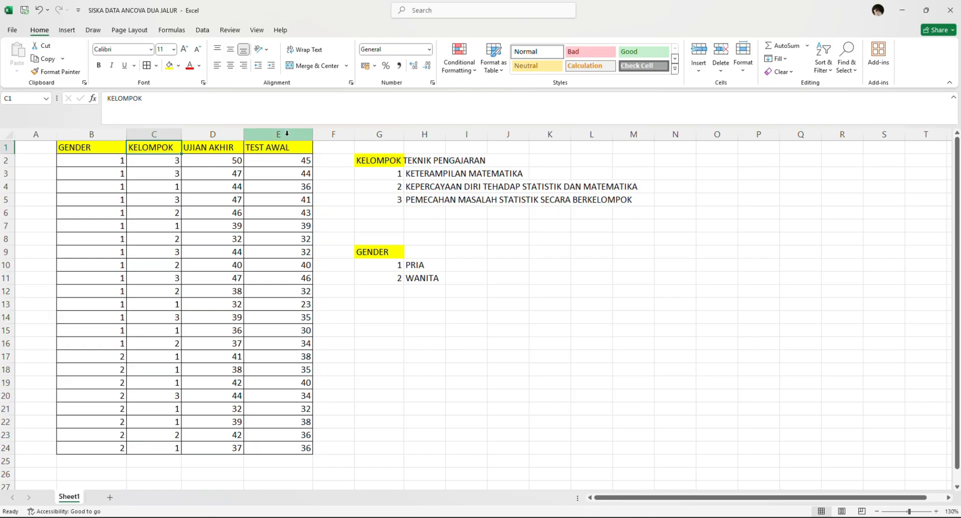
click(262, 151)
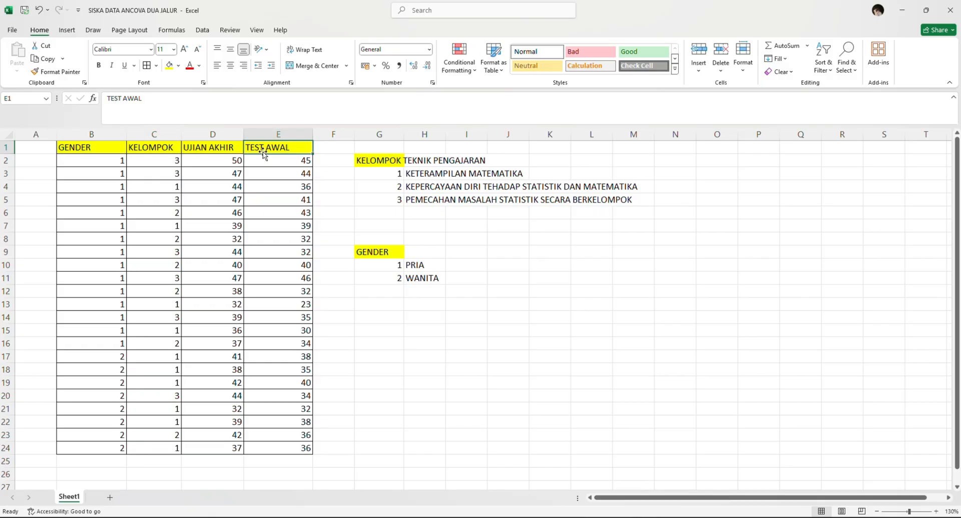
click(219, 150)
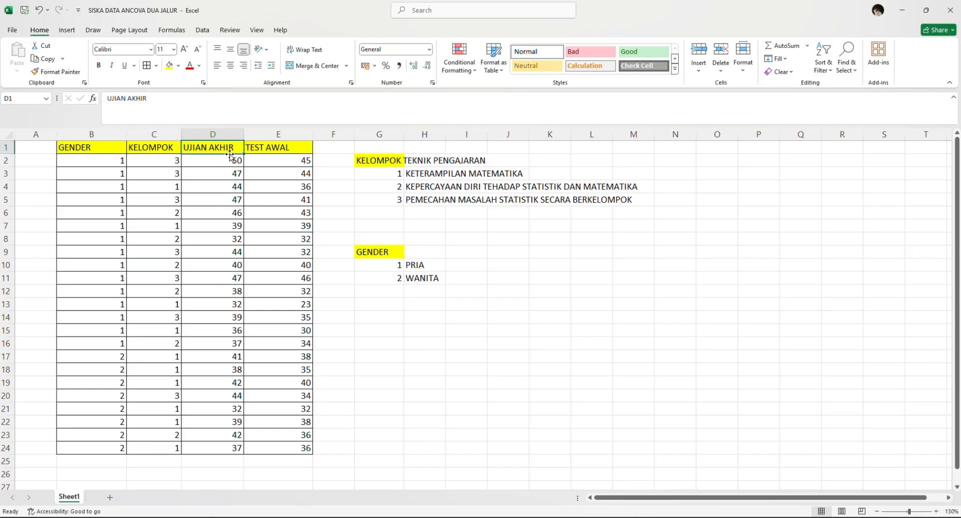
click(85, 148)
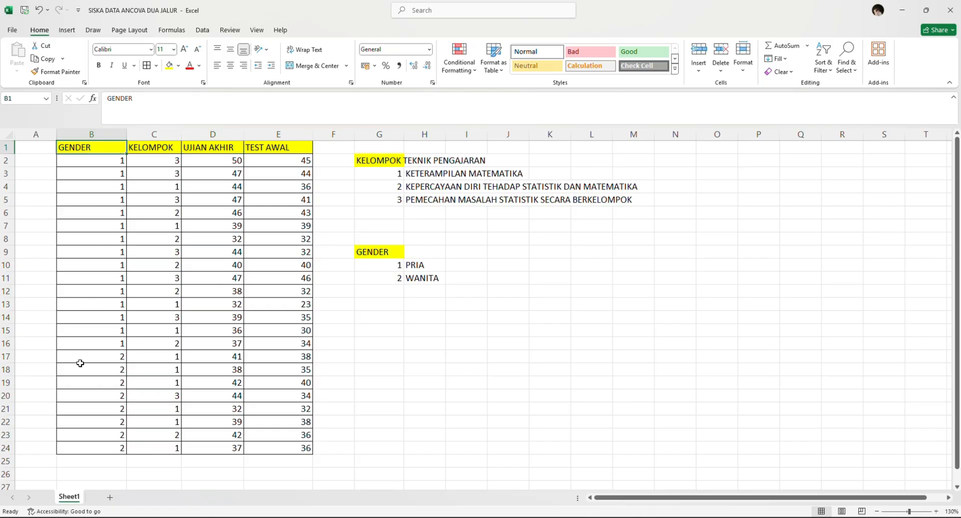
click(366, 254)
click(399, 268)
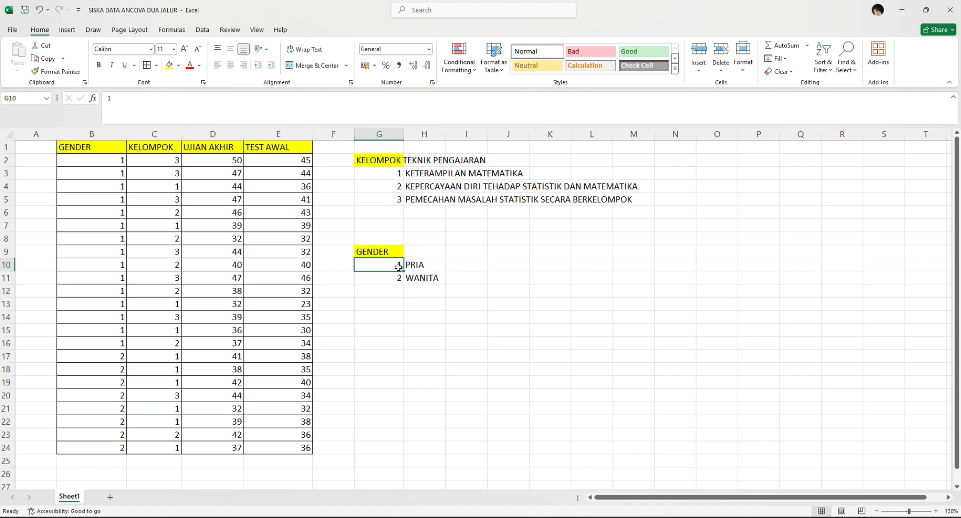
click(390, 279)
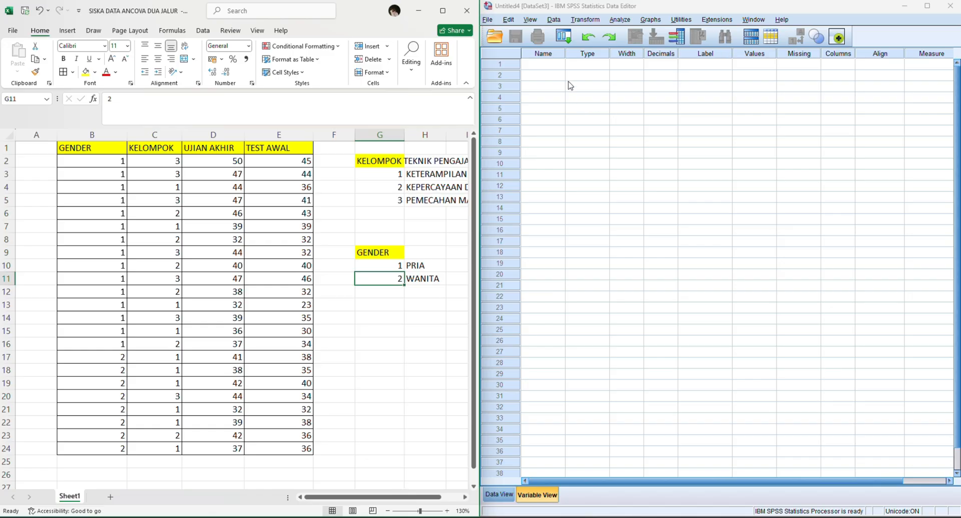
Step: In the SPSS Variable View, define the first two variables with the names GENDER and KELOMPOK
click(545, 68)
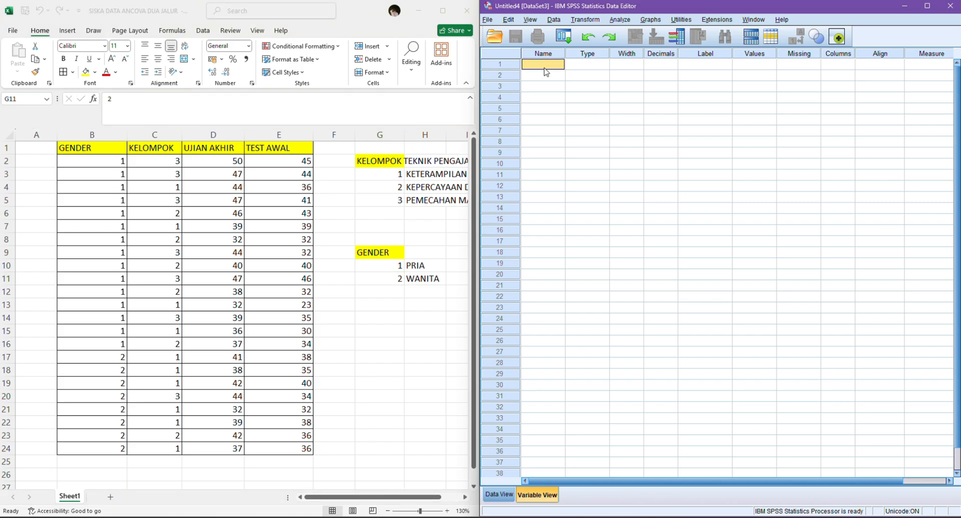
text(GENDER)
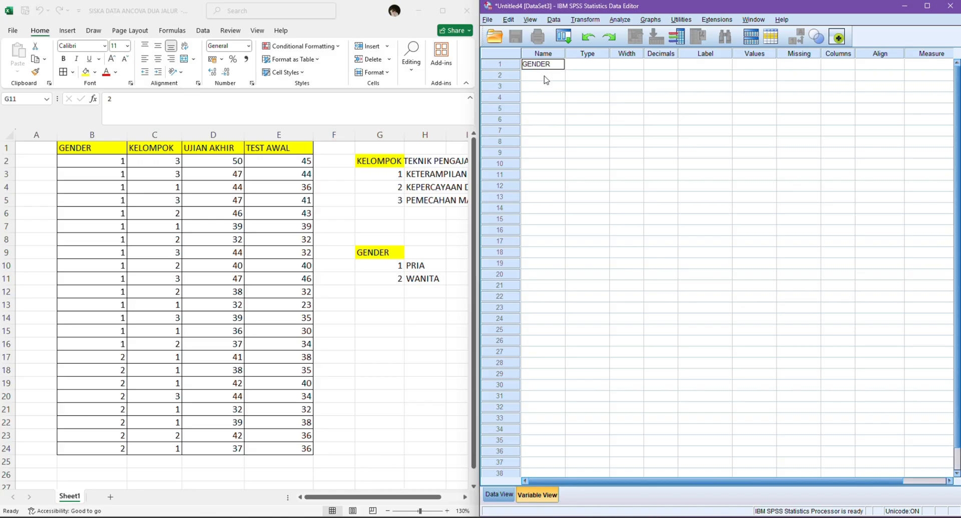
click(546, 76)
text(KELOMPOK)
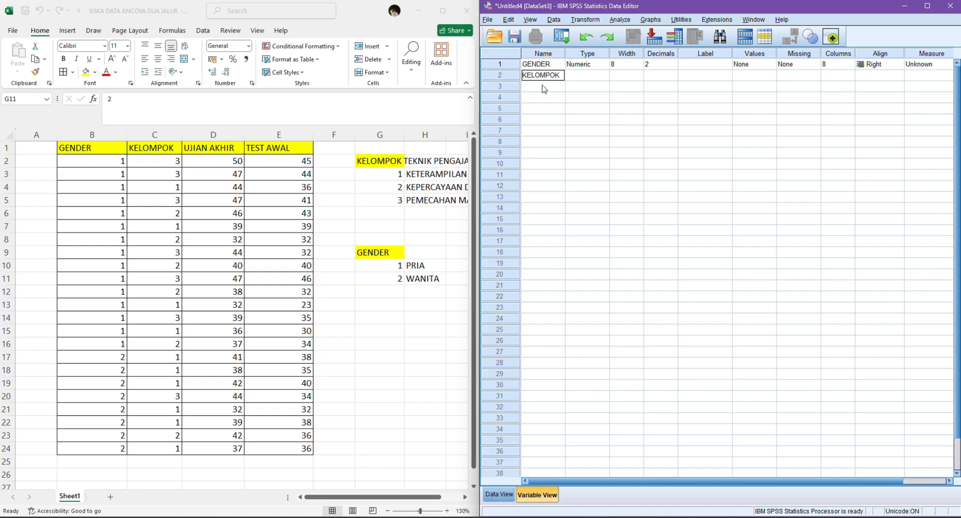
Step: Define the third variable, for the final exam scores, with the name YPOSTTEST
click(544, 87)
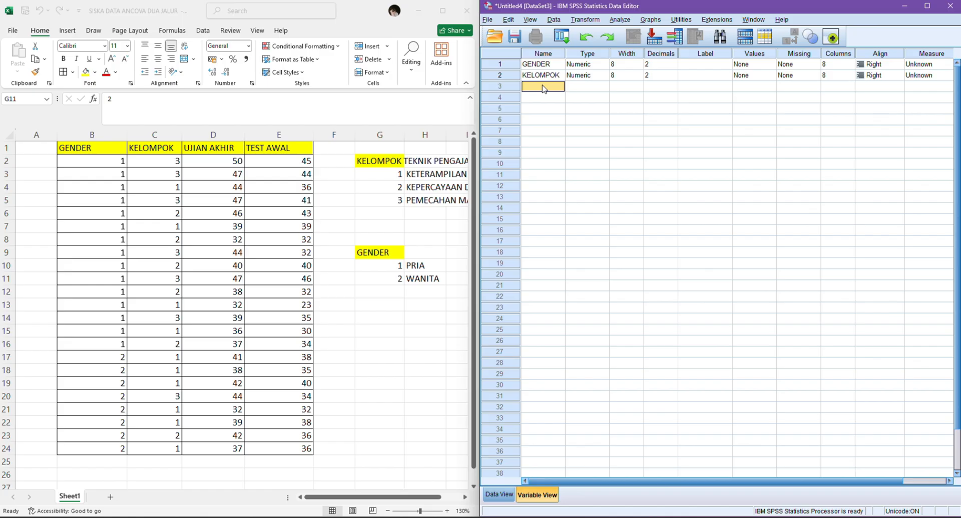
text(Y)
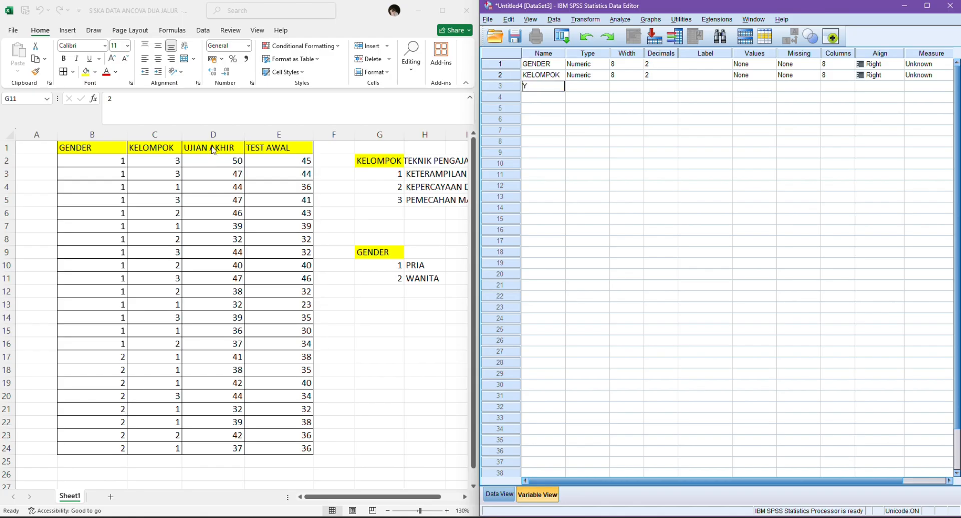
text(POSTES)
click(540, 87)
text(TTEST)
Step: Define the fourth variable, for the initial test scores, with the name XPRETEST
click(554, 95)
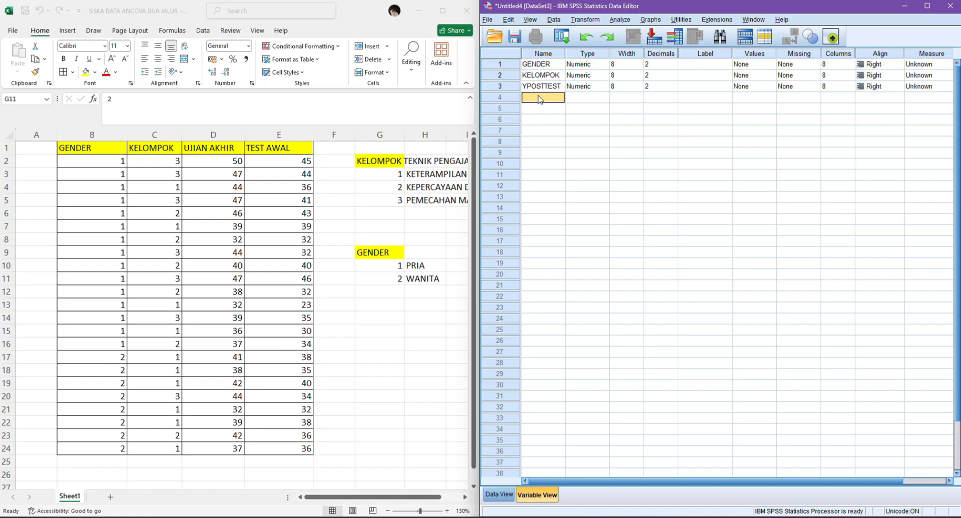
text(X)
text(POSTETS)
key(BackSpace)
key(BackSpace)
text(S)
click(541, 97)
key(BackSpace)
key(BackSpace)
key(BackSpace)
text(PRETESRTEST)
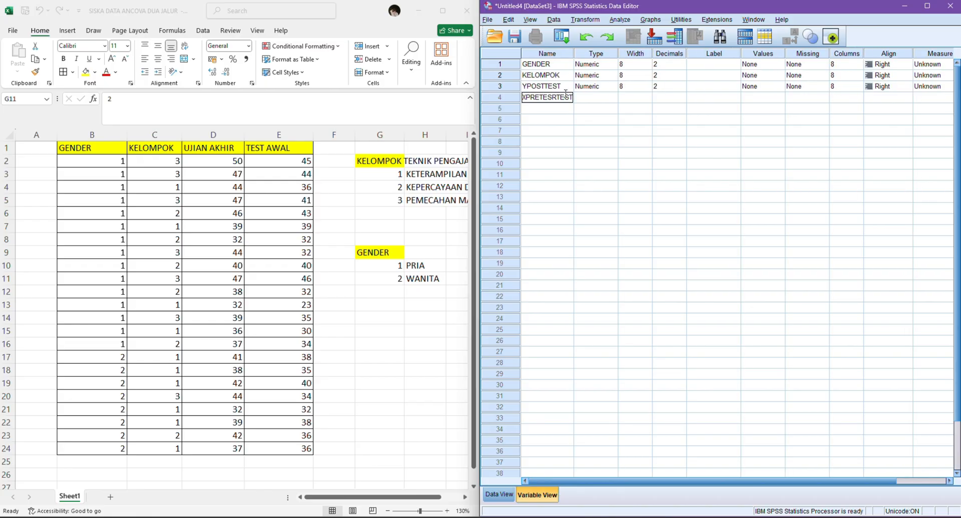
key(BackSpace)
key(BackSpace)
key(BackSpace)
key(BackSpace)
click(600, 100)
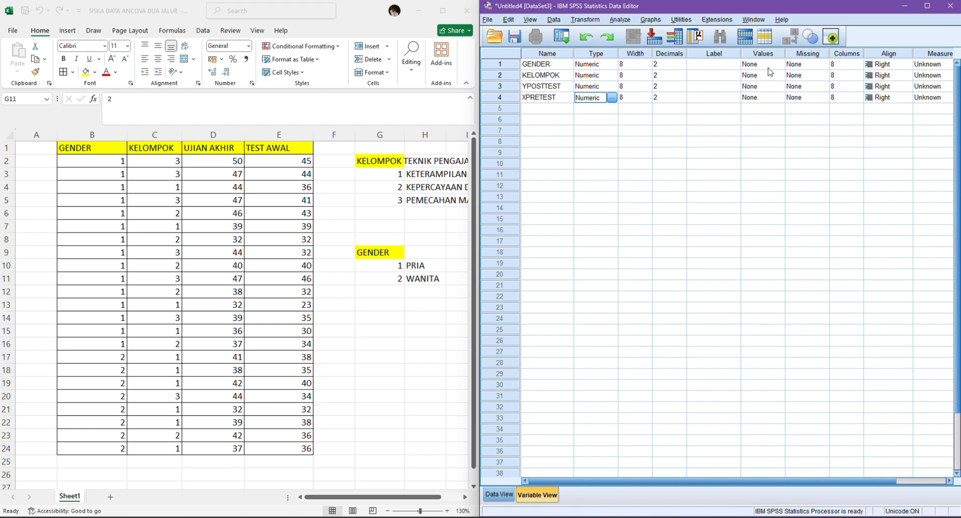
Step: Label the GENDER variable JENIS KELAMIN and the KELOMPOK variable TEKNIK PENGAJARAN
click(722, 70)
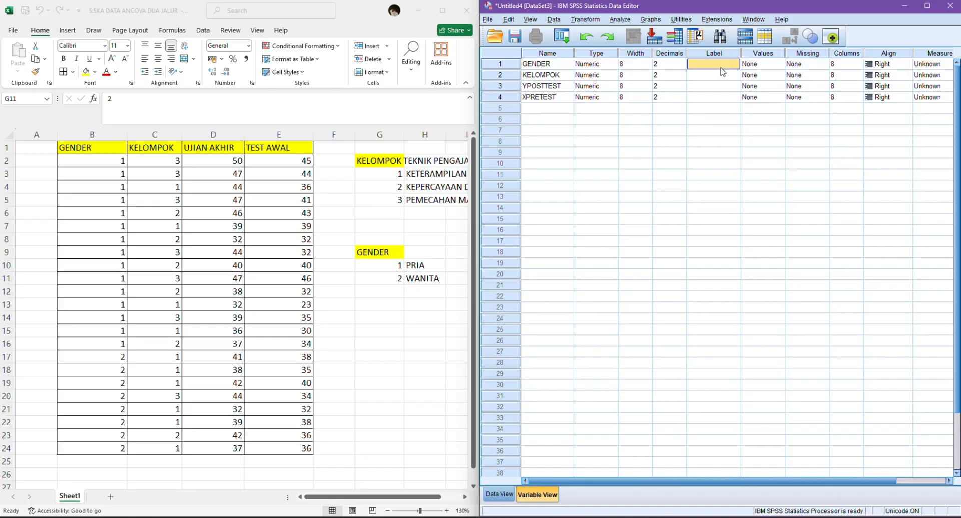
text(JENIS)
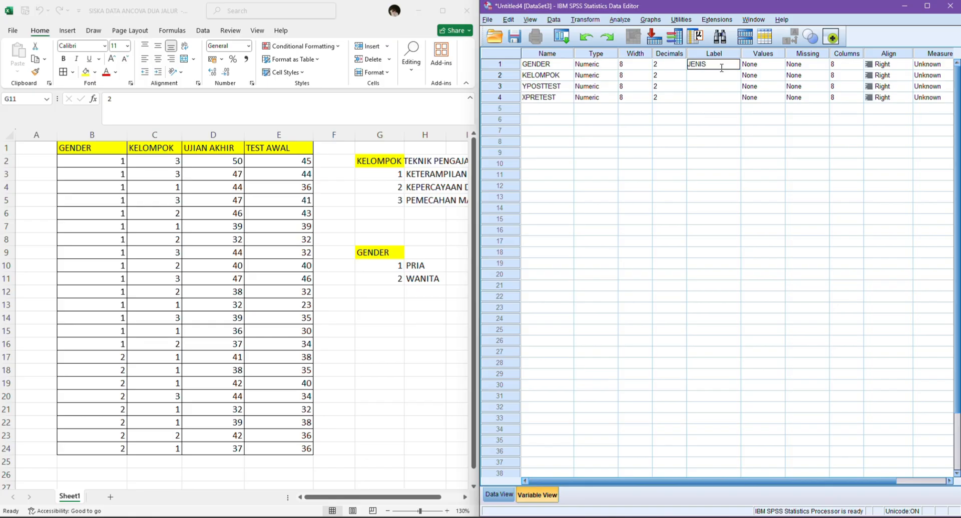
text( KELAMIN)
click(716, 79)
text(K)
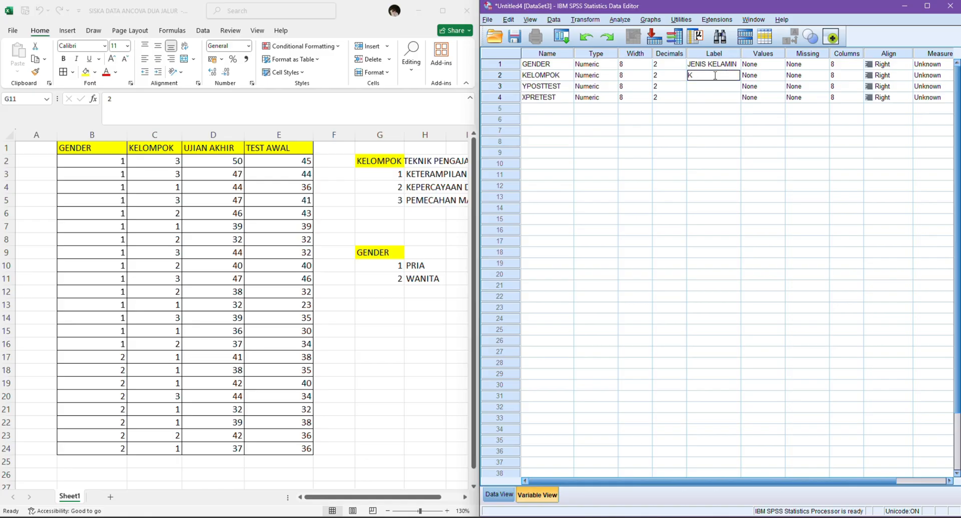
text(TEKNIK)
text( PENGAJARAN)
Step: Label the YPOSTTEST variable UJIAN AKHIR and the XPRETEST variable TEST AWAL
click(714, 88)
text(U)
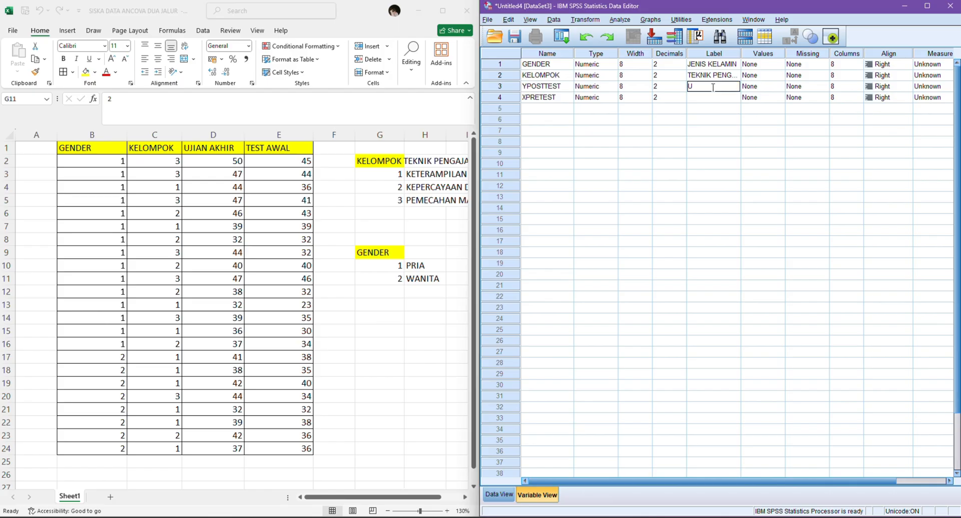
text(JIAN AKHIR)
click(713, 98)
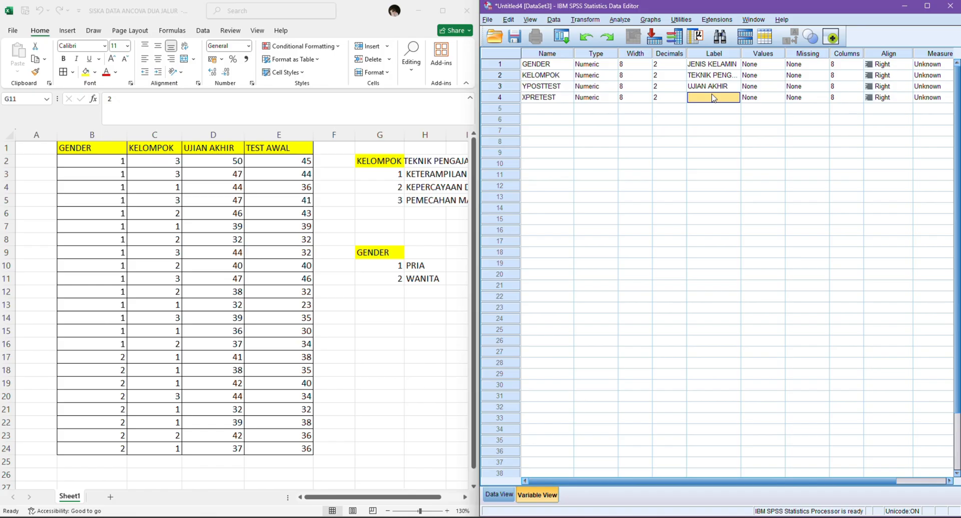
text(TEST AWAL)
click(727, 64)
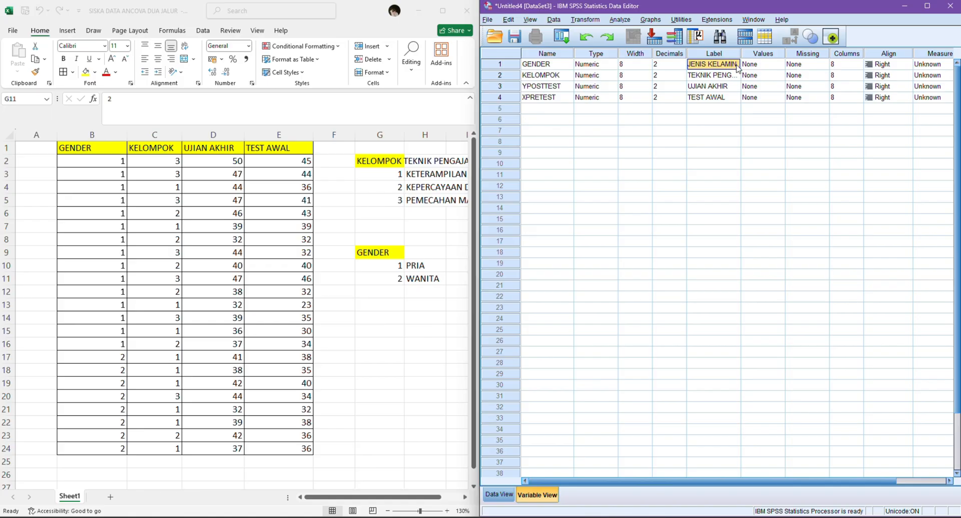
Step: Assign value labels to the GENDER variable: 1 for PRIA and 2 for WANITA
click(772, 69)
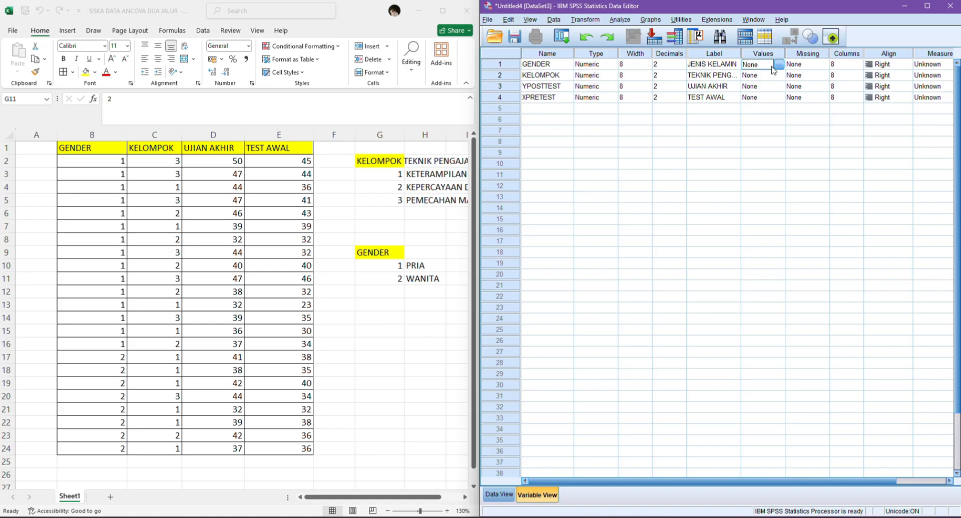
click(777, 66)
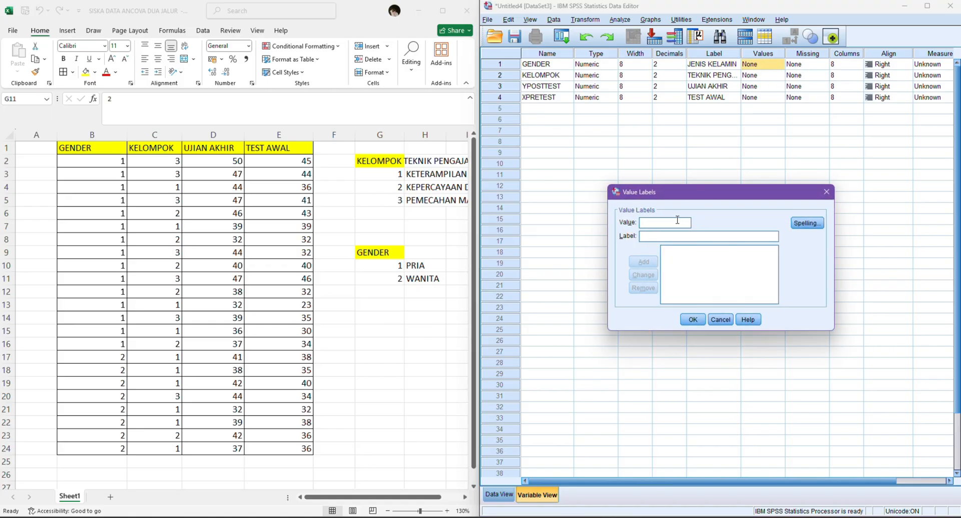
text(1)
text(PRIA)
click(643, 261)
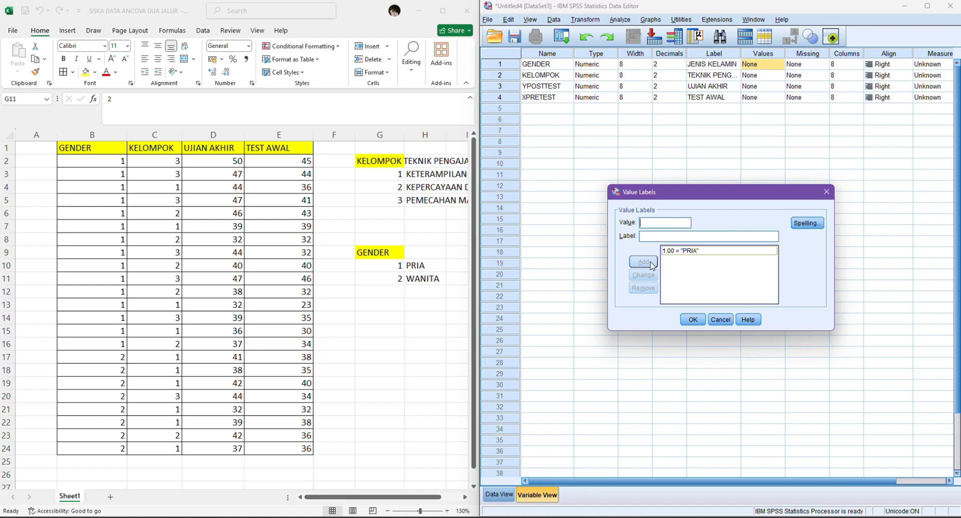
text(2)
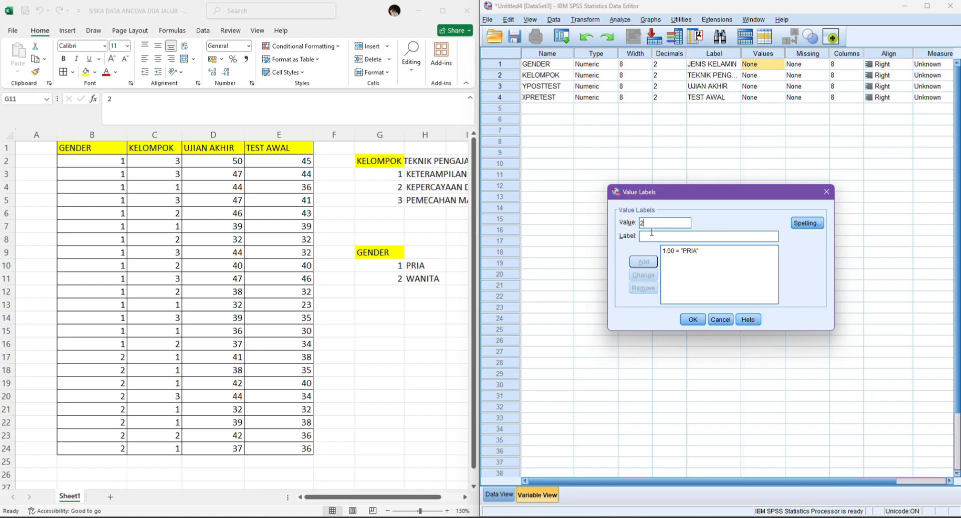
text(WANITA)
click(647, 262)
click(690, 321)
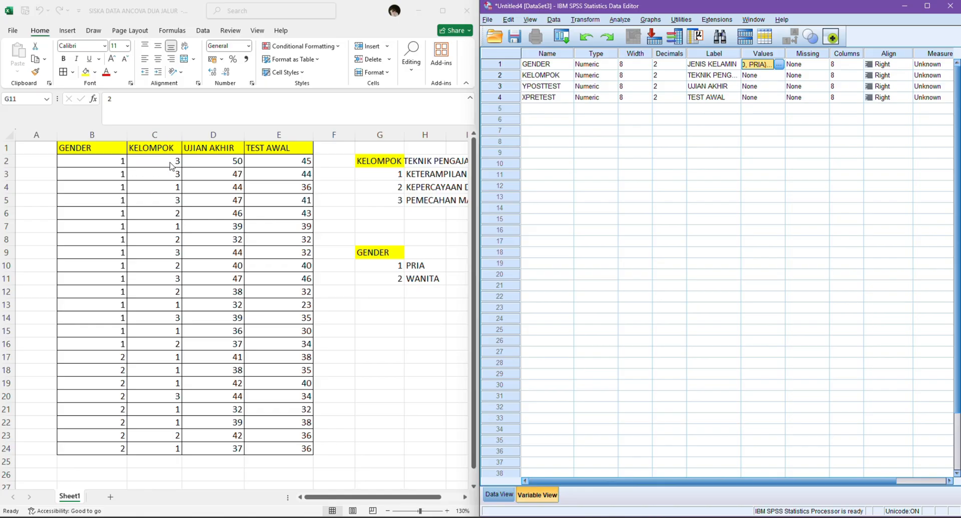
Step: Add a value label to the KELOMPOK variable that defines 1 as KETERAMPILAN MATEMATIKA
click(778, 75)
click(779, 75)
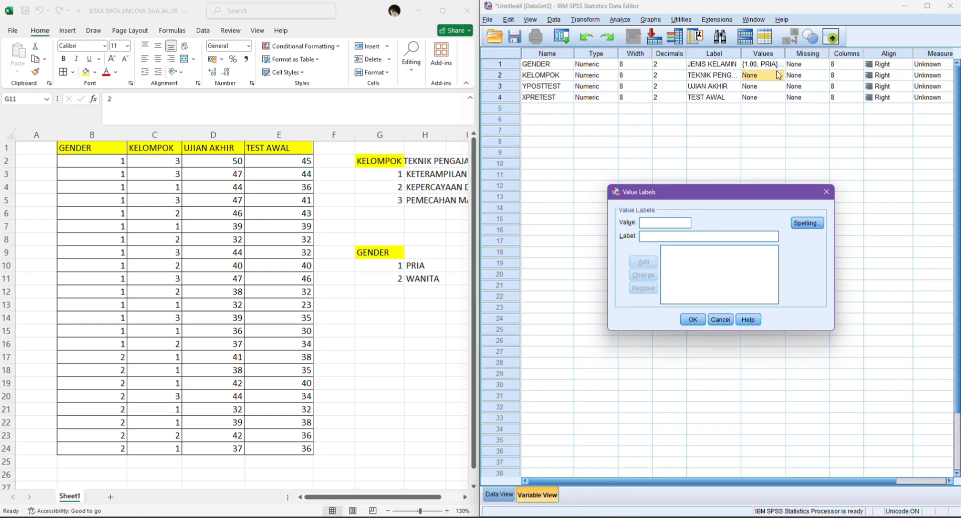
click(658, 236)
text(KETER)
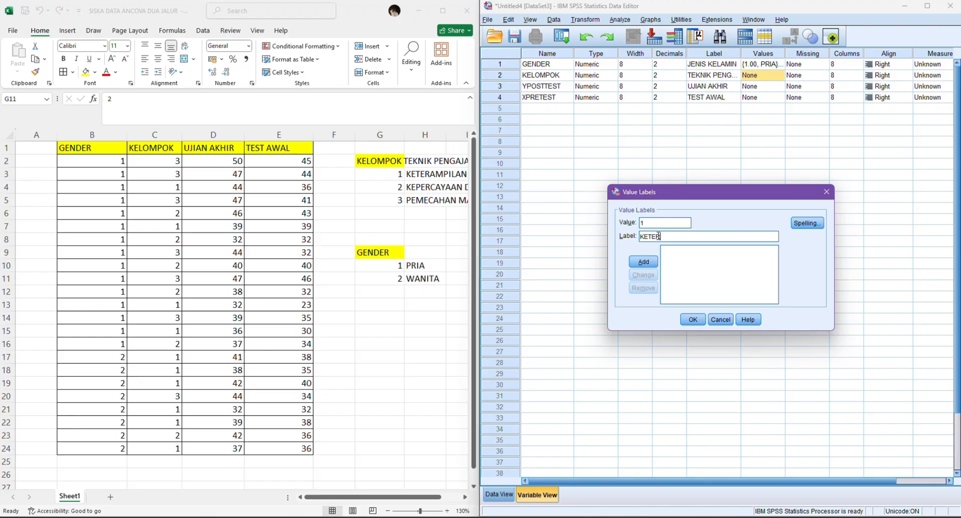
text(AMPILAN MATEMATIKA)
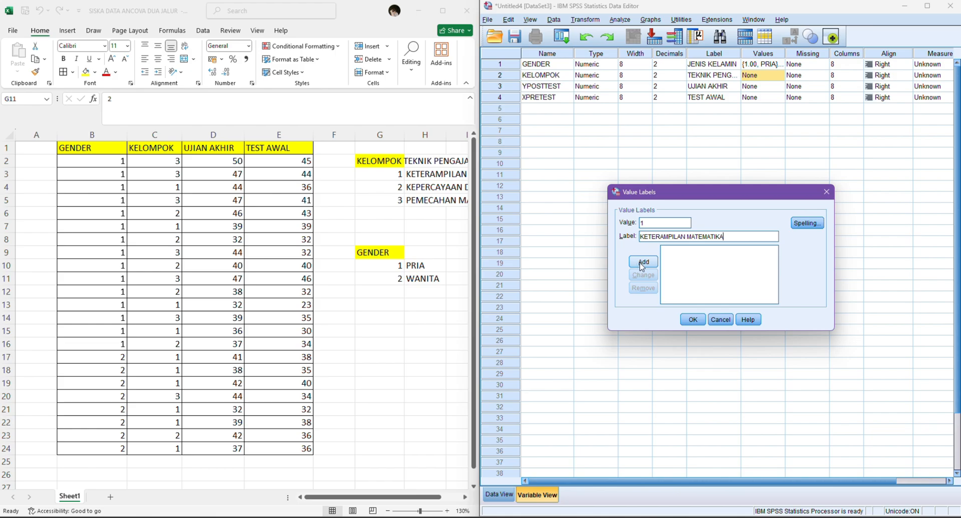
click(643, 261)
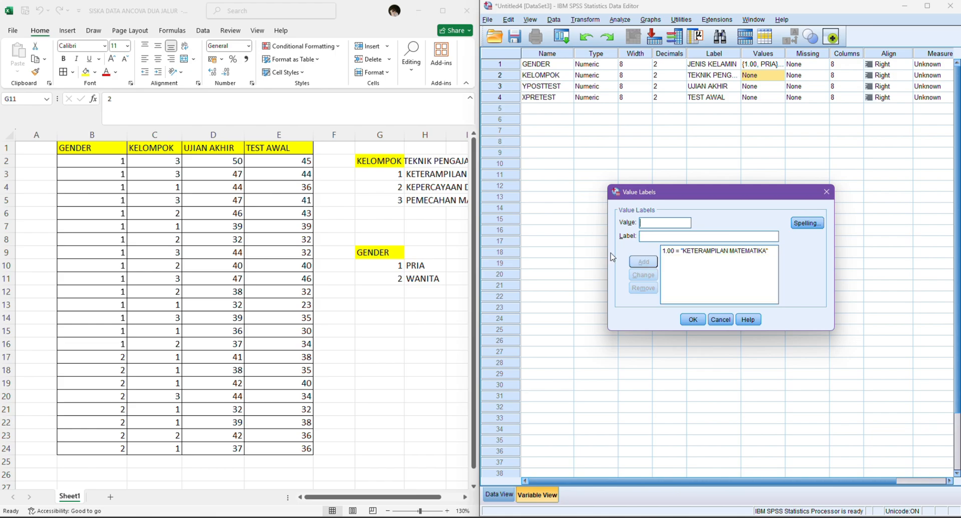
Step: Add a value label to the KELOMPOK variable that defines 2 as KEPERCAYAAN DIRI TERHADAP STATISTIK DAN MATEMATIKA
scroll(388, 235, right, 3)
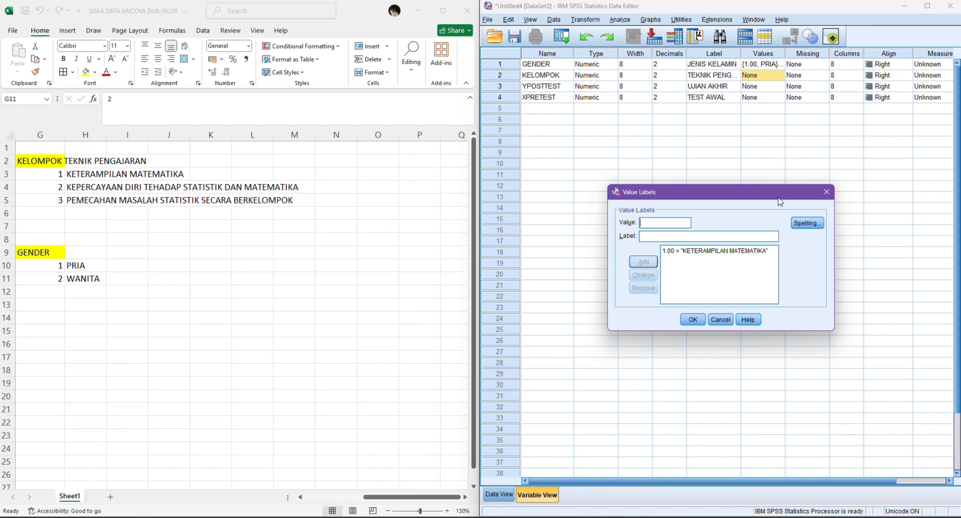
text(2)
text(KEPERCA)
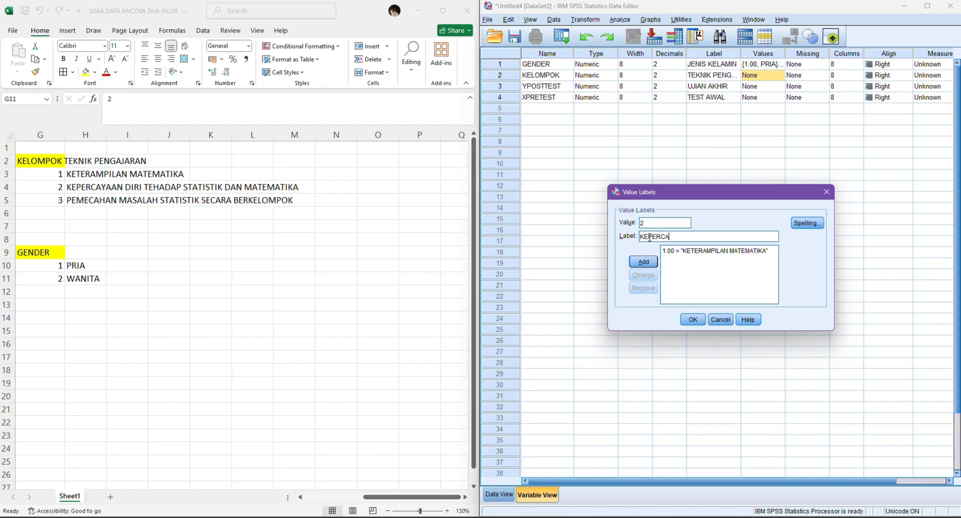
text(YAAN DIRI TERHADAP STATISTIK )
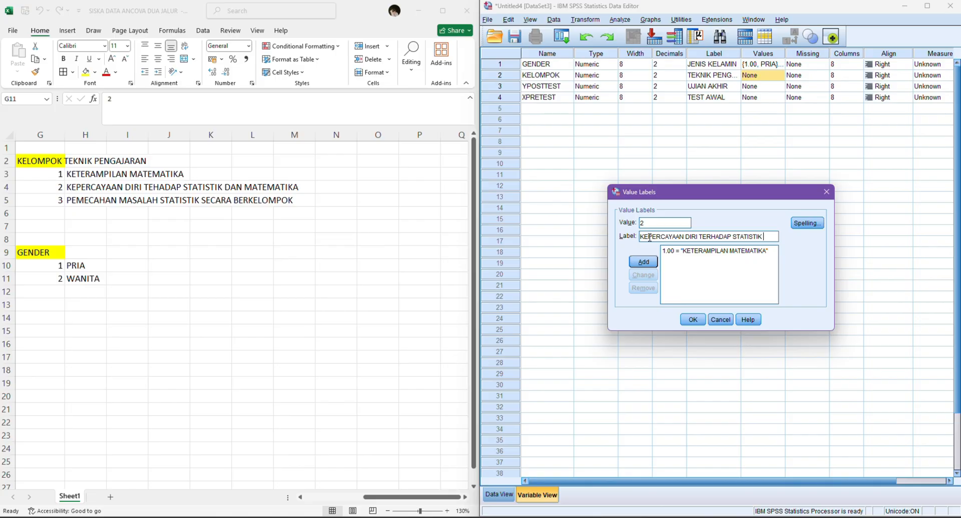
text(DAN MATEMATIKA)
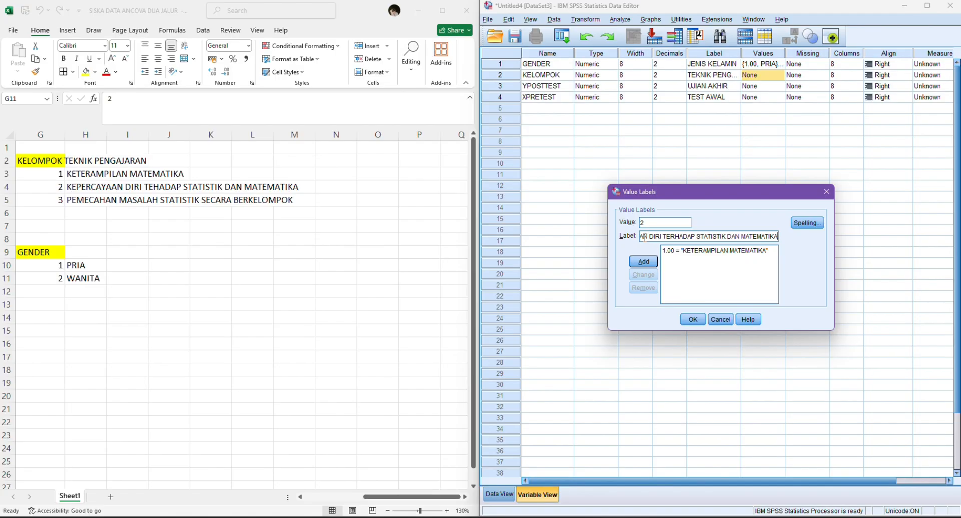
triple_click(644, 238)
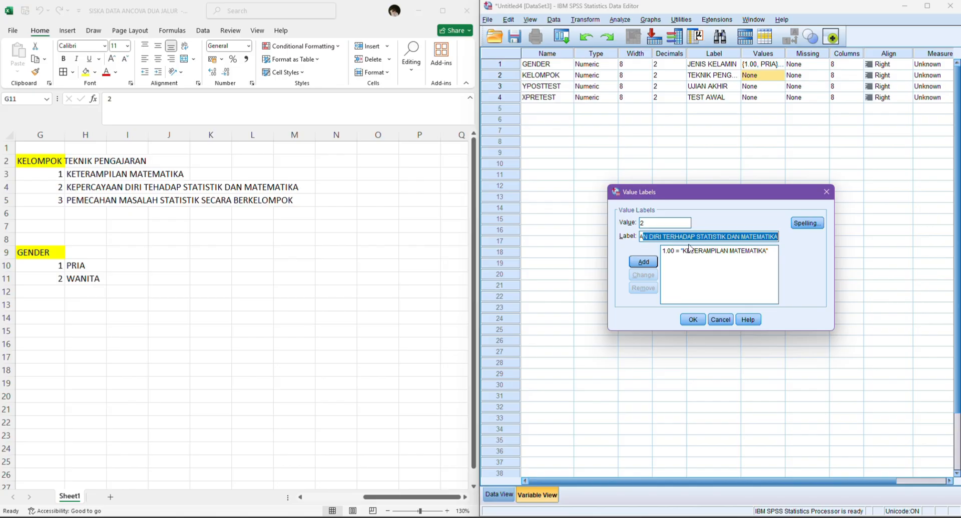
click(644, 264)
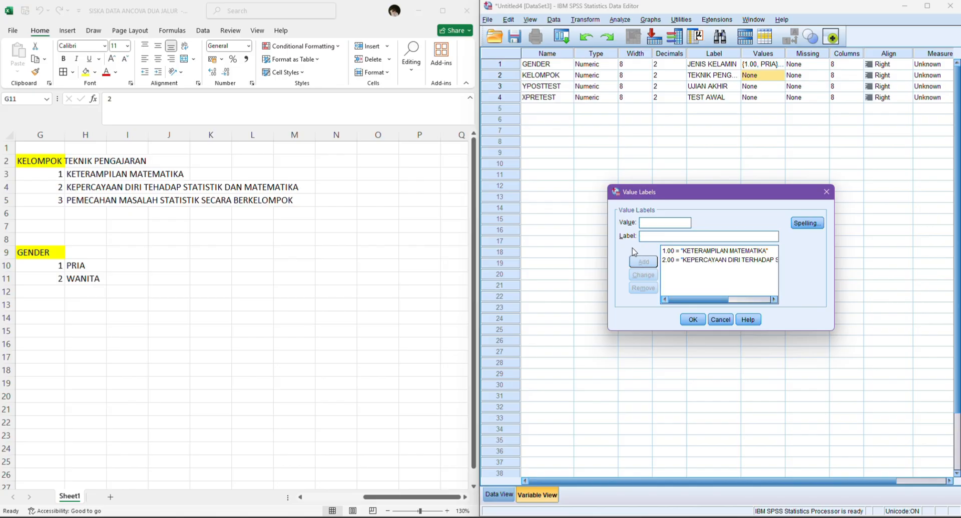
Step: Define value 3 of KELOMPOK as PEMECAHAN MASALAH STATISTIK SECARA BERKELOMPOK and accept the value labels
text(3)
click(645, 237)
text(PEME)
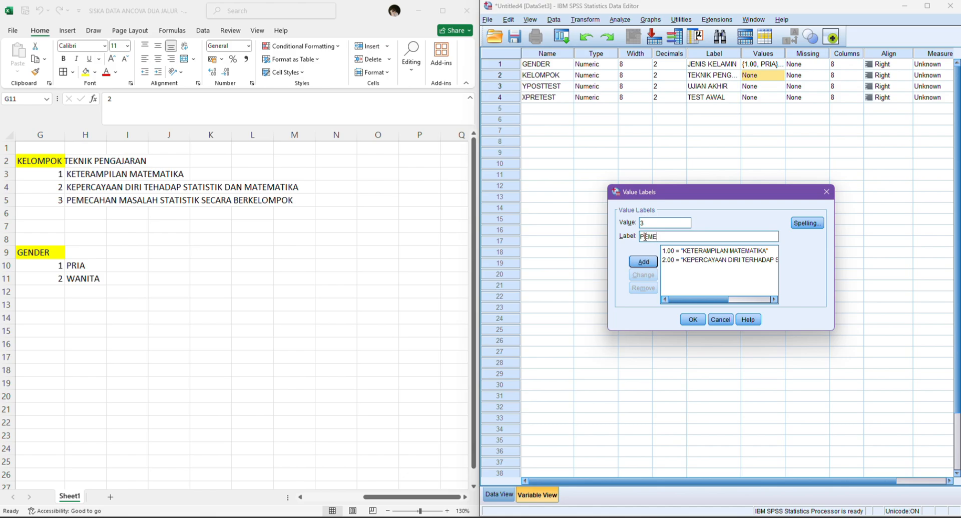
text(CAHAN MASALAH STATISTIK SE)
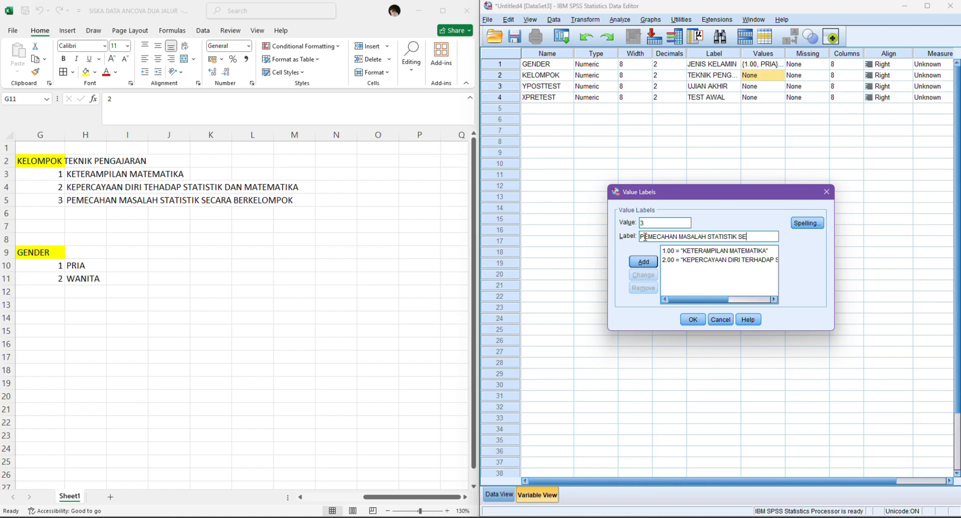
text(CARA BERKEL)
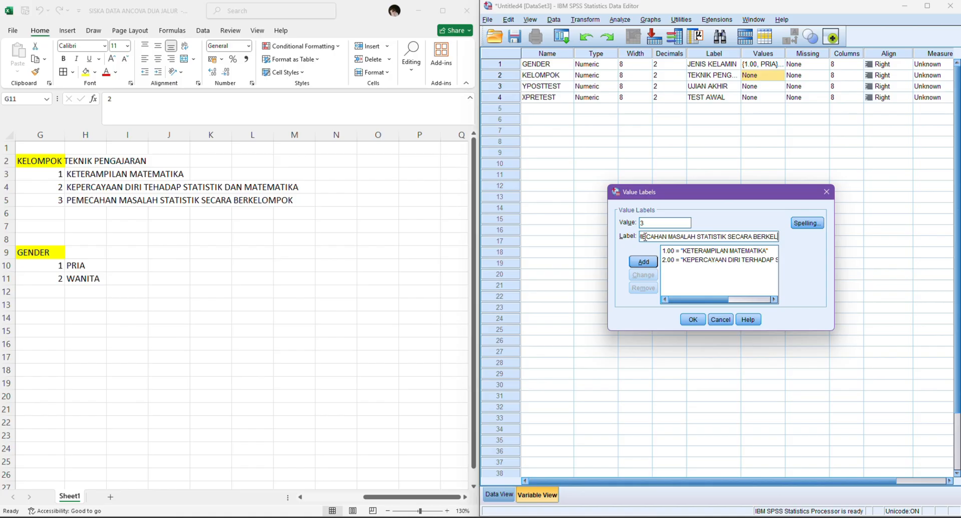
text(OMPOK)
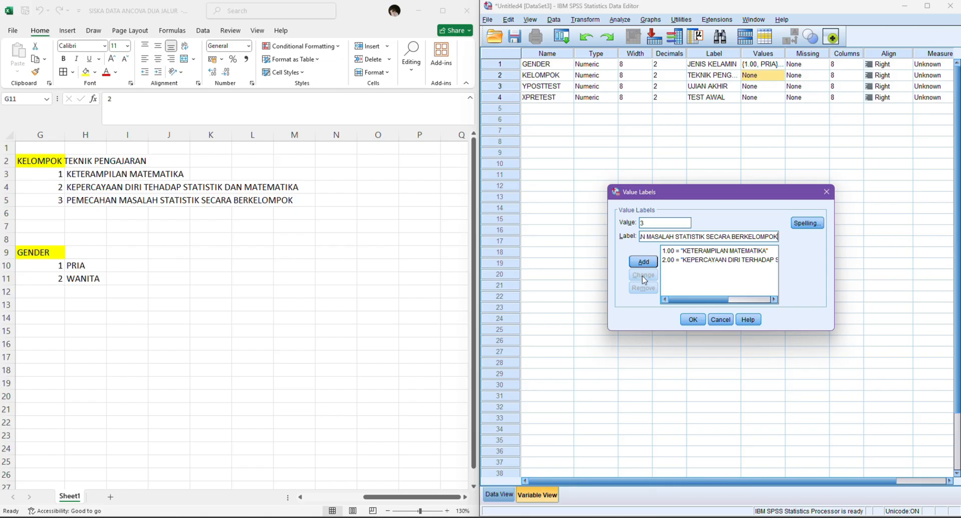
click(643, 264)
click(690, 320)
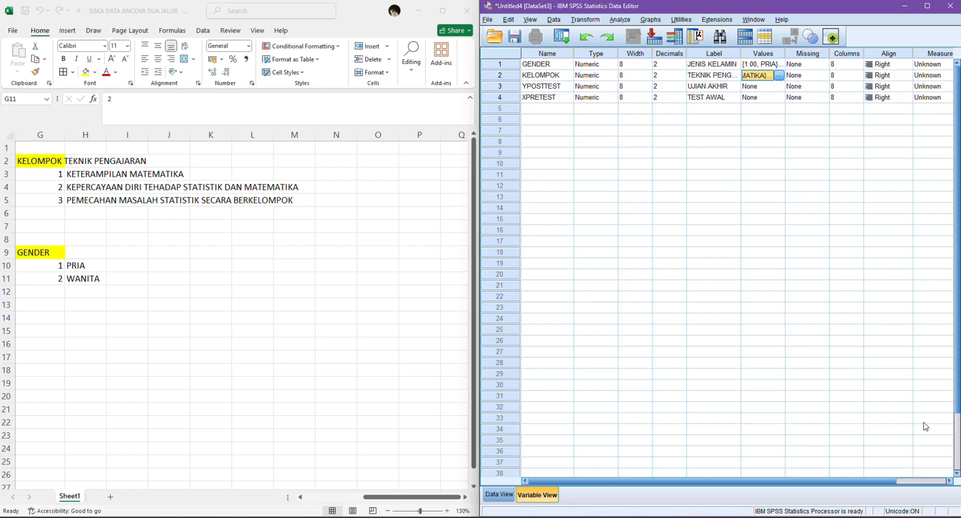
Step: Set the measurement level of the GENDER variable to Nominal
drag(891, 483, 900, 488)
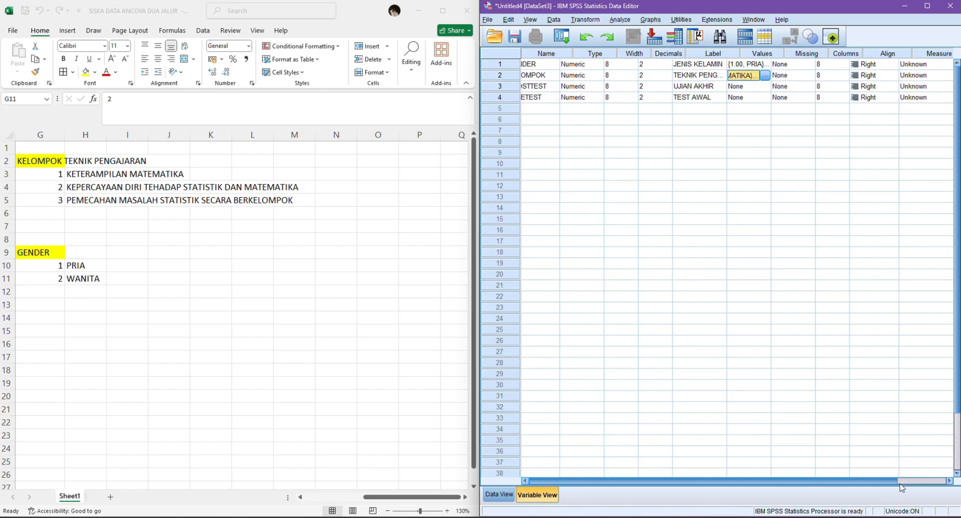
click(912, 65)
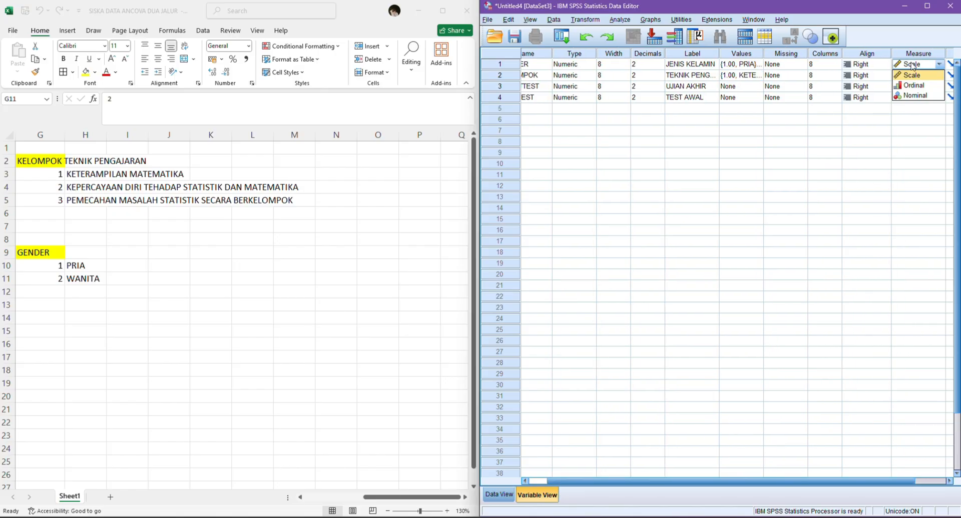
click(909, 96)
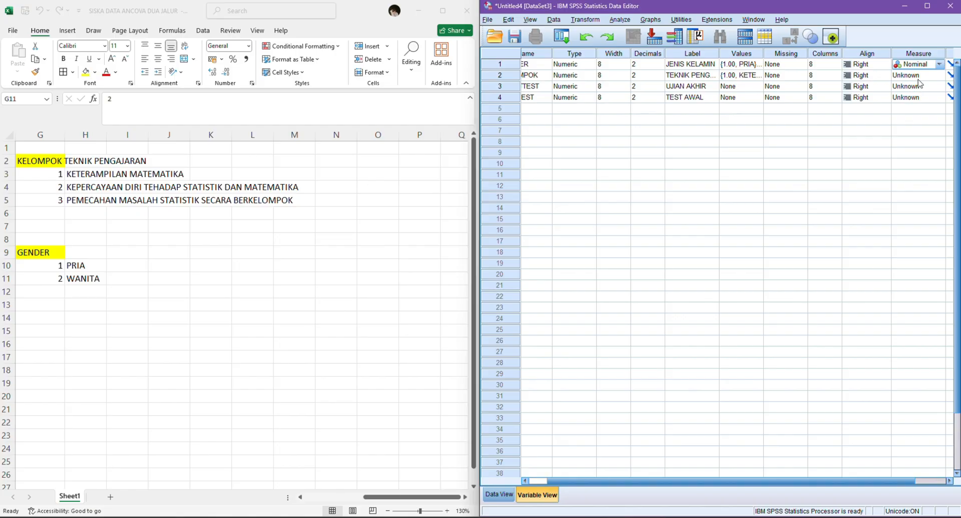
Step: Set the measurement level of the KELOMPOK variable to Ordinal
click(919, 76)
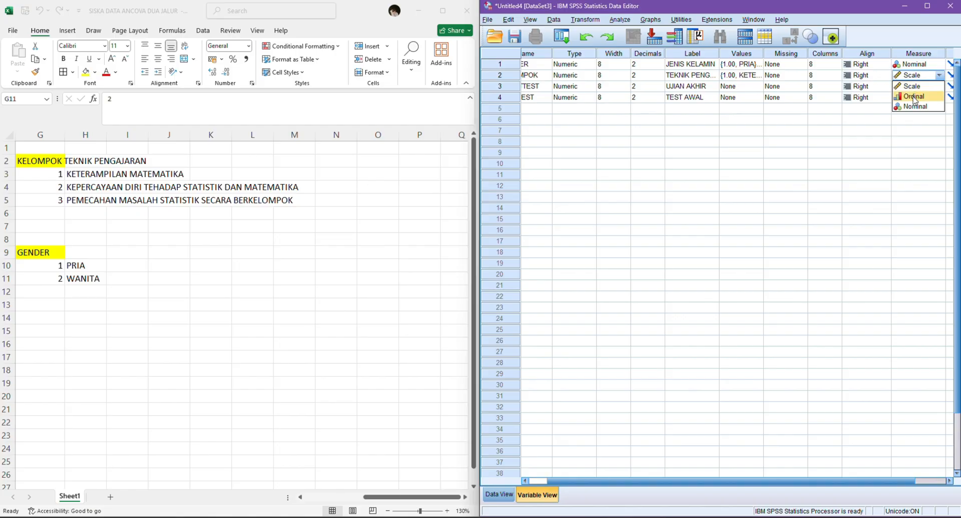
click(914, 99)
click(910, 78)
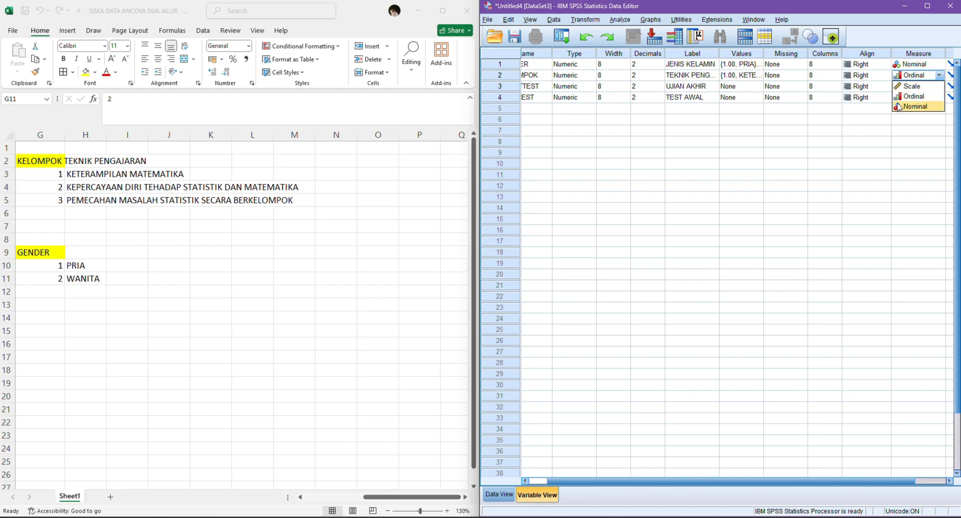
click(913, 96)
Step: Set the measurement level of YPOSTTEST and XPRETEST to Scale and that of KELOMPOK to Nominal
click(911, 86)
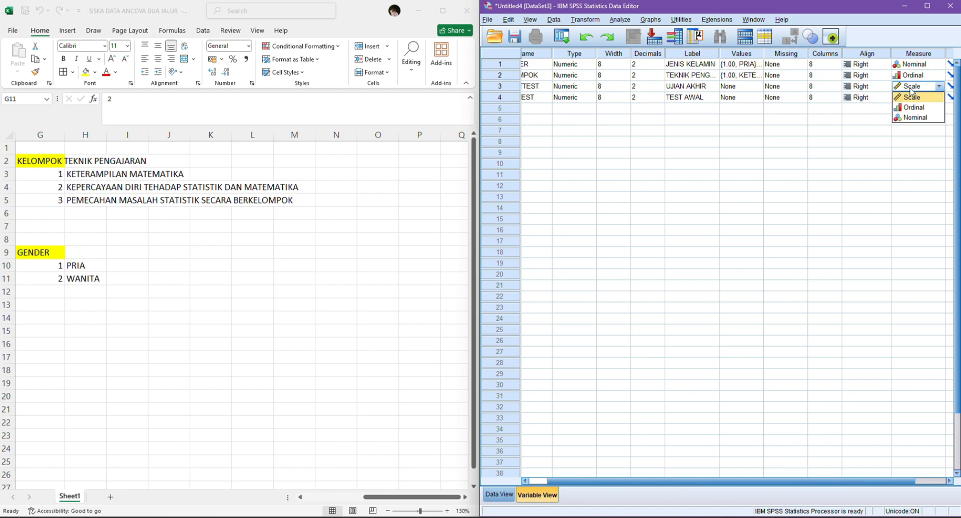
click(911, 89)
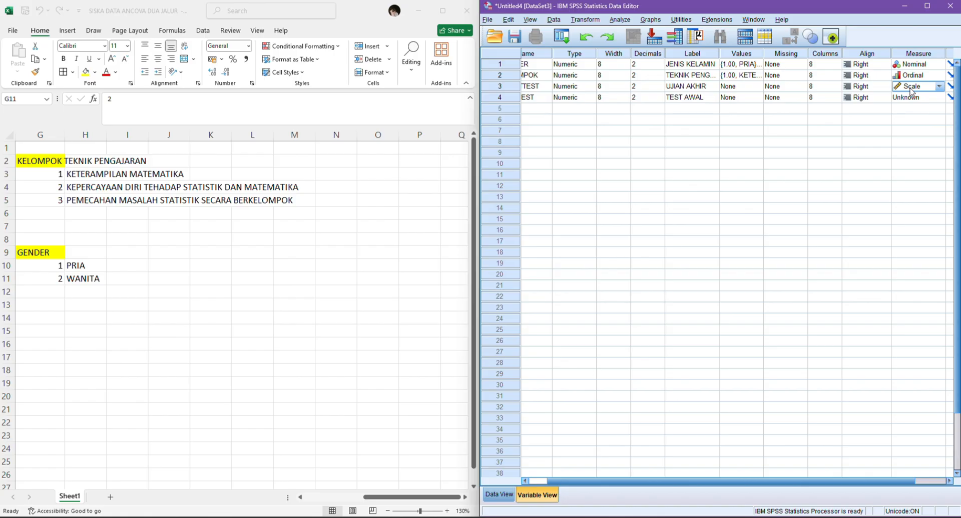
click(910, 98)
click(907, 105)
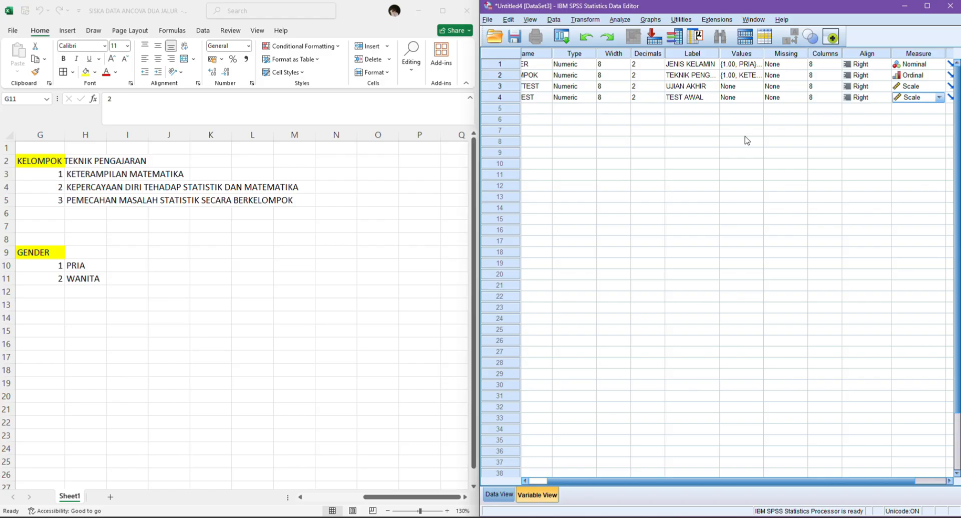
click(920, 75)
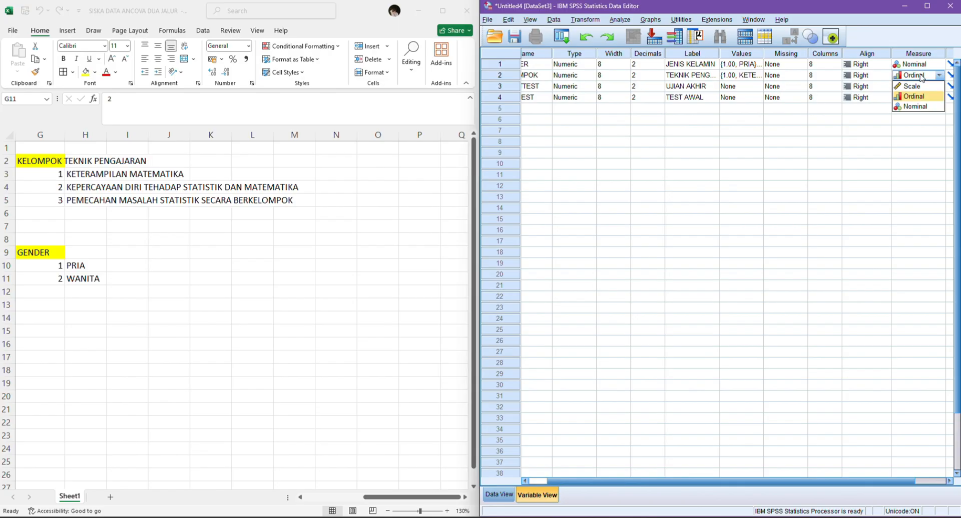
click(914, 106)
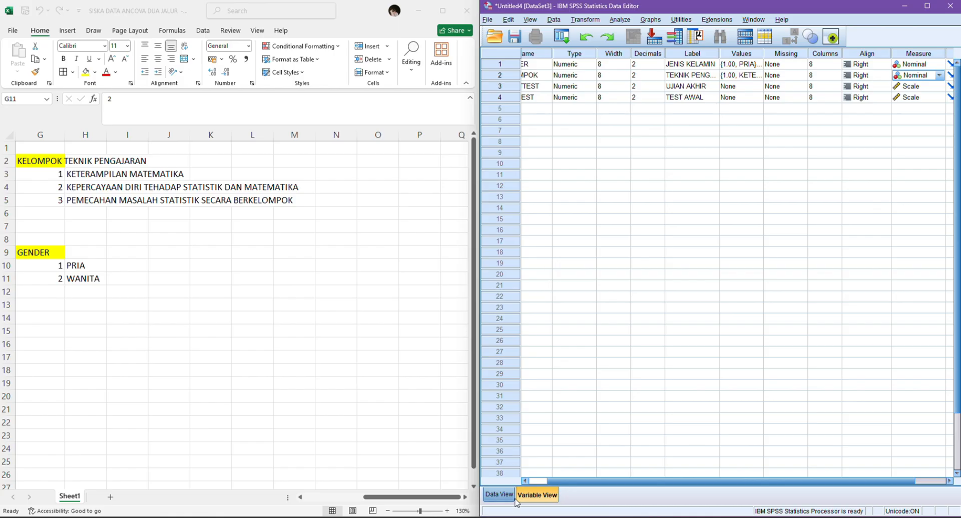
Step: Copy the data in B2:E24 from Excel and paste it into the SPSS Data View starting at row 1 of GENDER
click(499, 495)
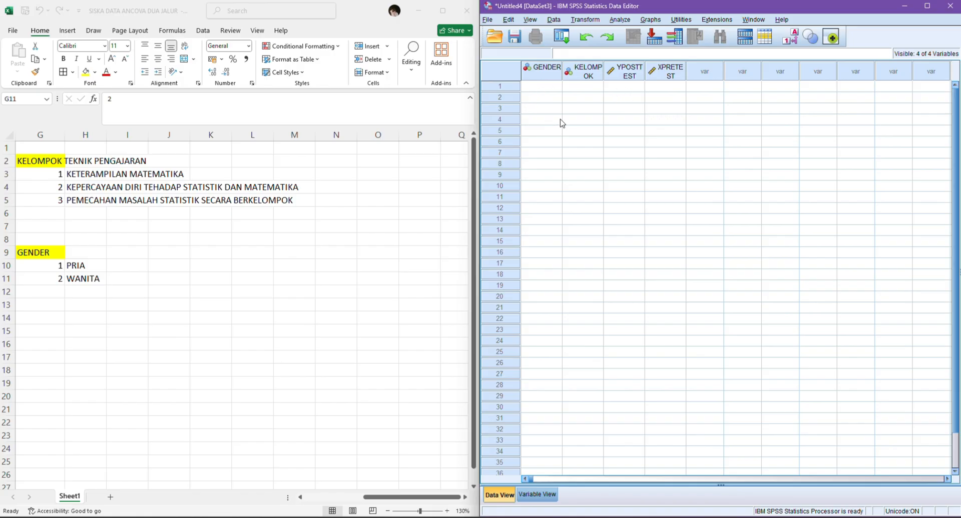
scroll(213, 198, left, 3)
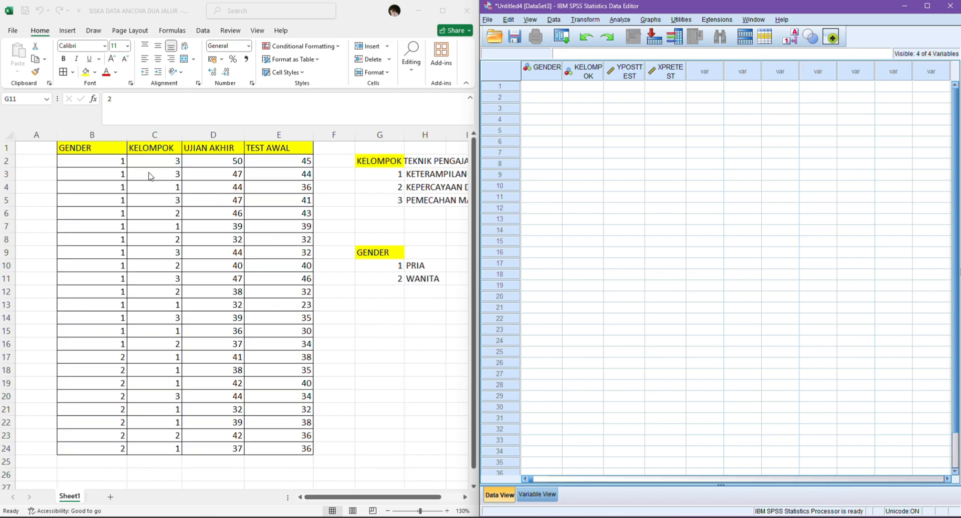
click(94, 164)
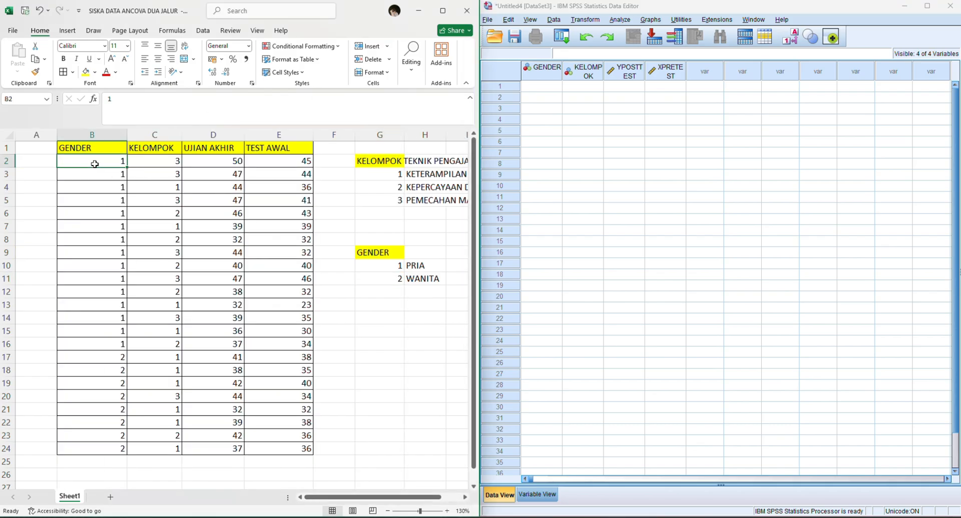
drag(99, 163, 295, 450)
key(ctrl+c)
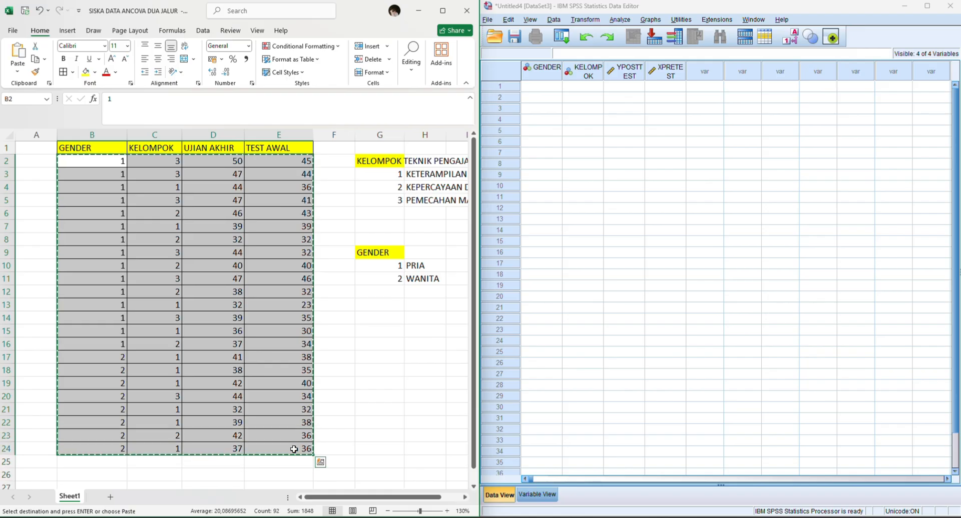
click(541, 91)
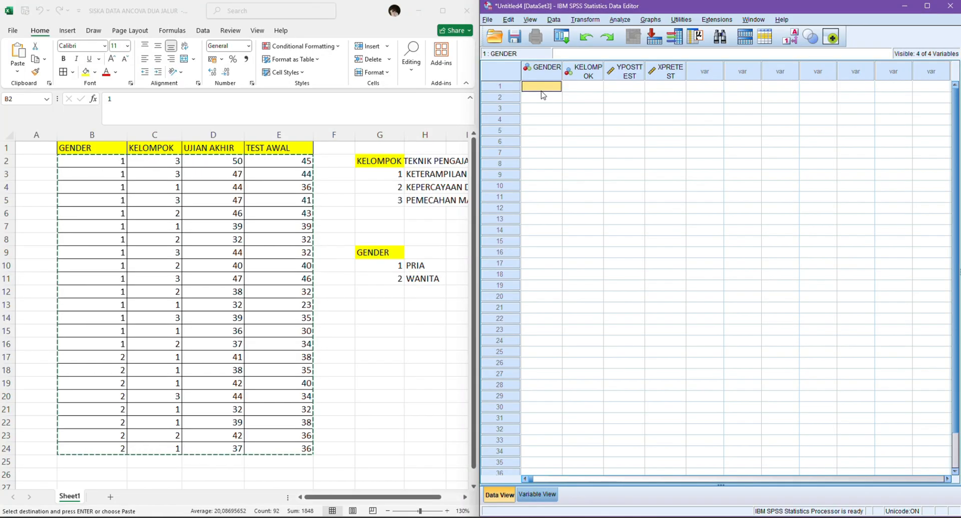
key(ctrl+v)
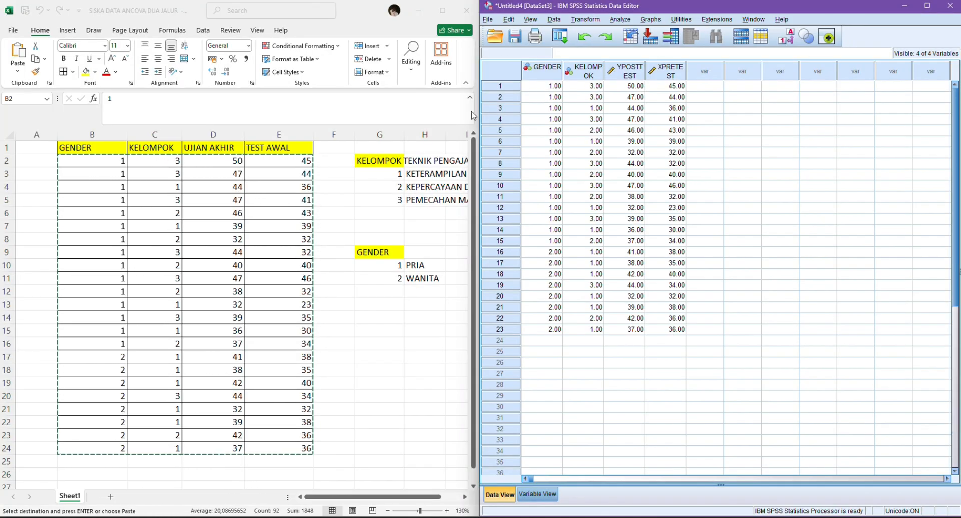
Step: Set up a univariate General Linear Model with UJIAN AKHIR as the dependent variable and TEST AWAL as the covariate
click(925, 6)
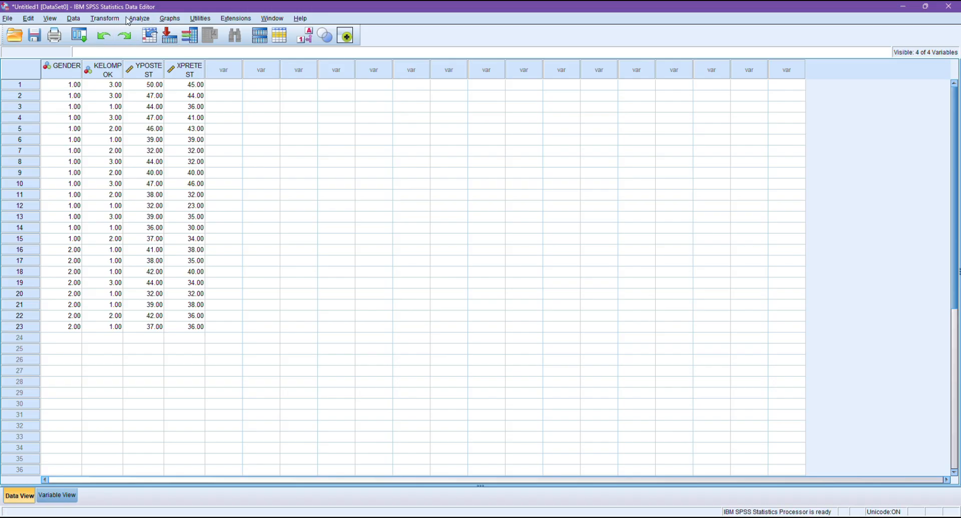
click(128, 20)
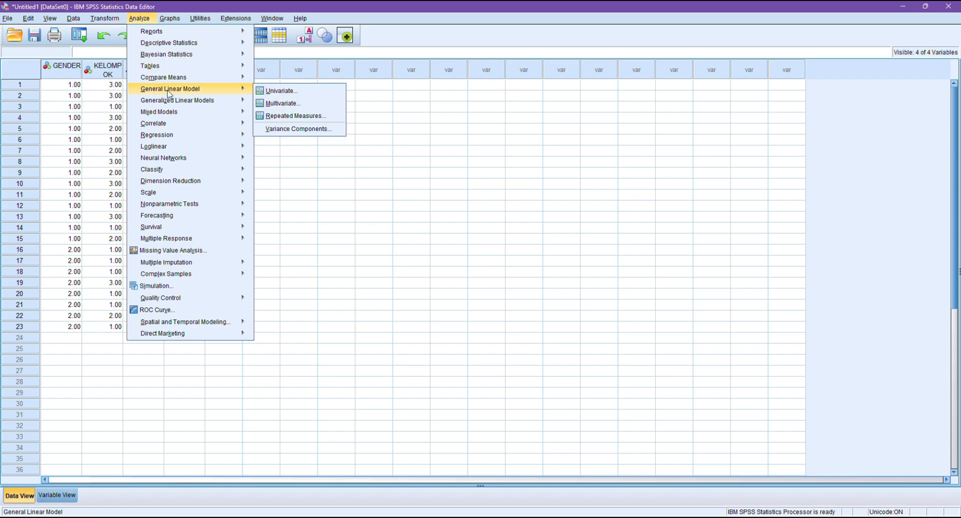
click(271, 92)
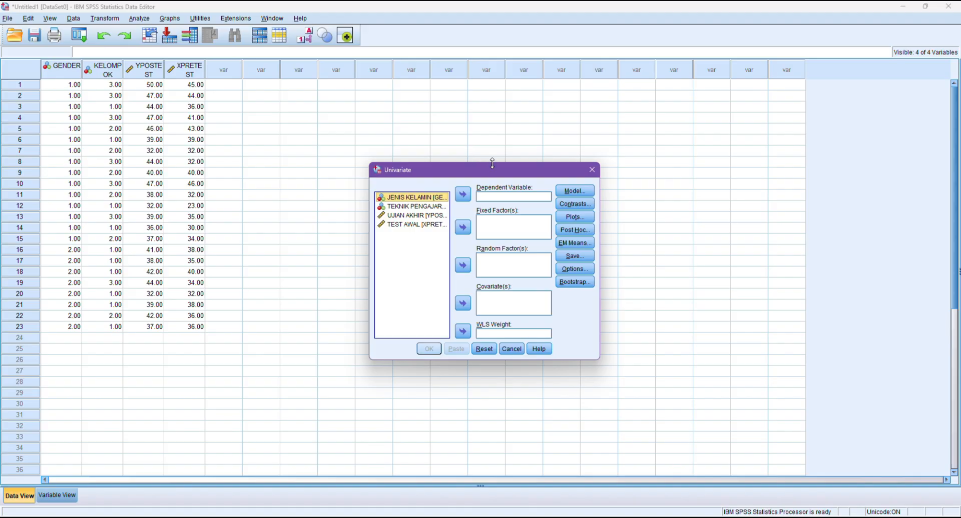
click(418, 216)
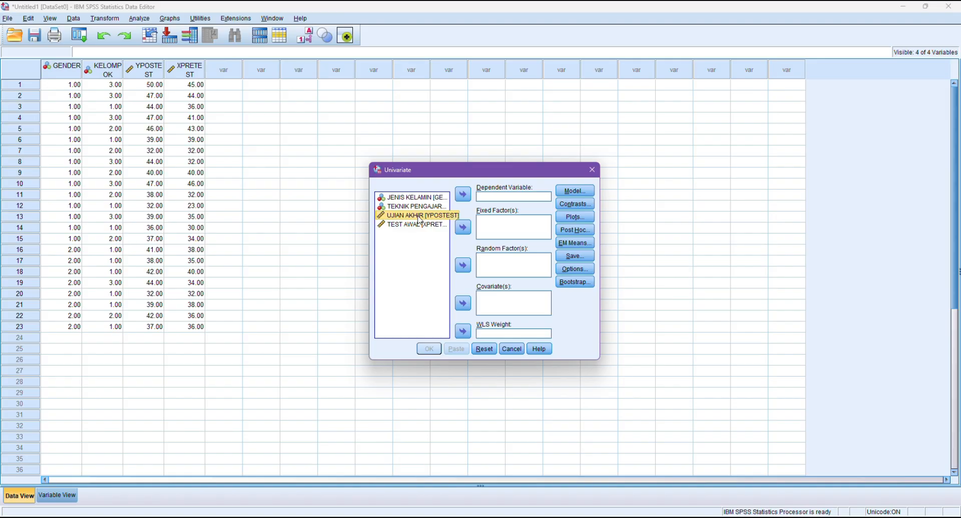
click(462, 194)
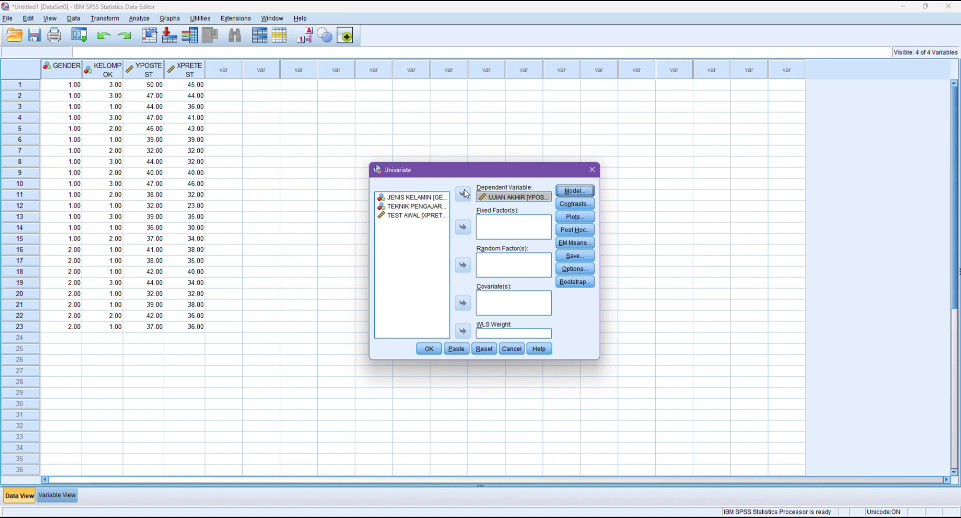
click(421, 217)
click(464, 307)
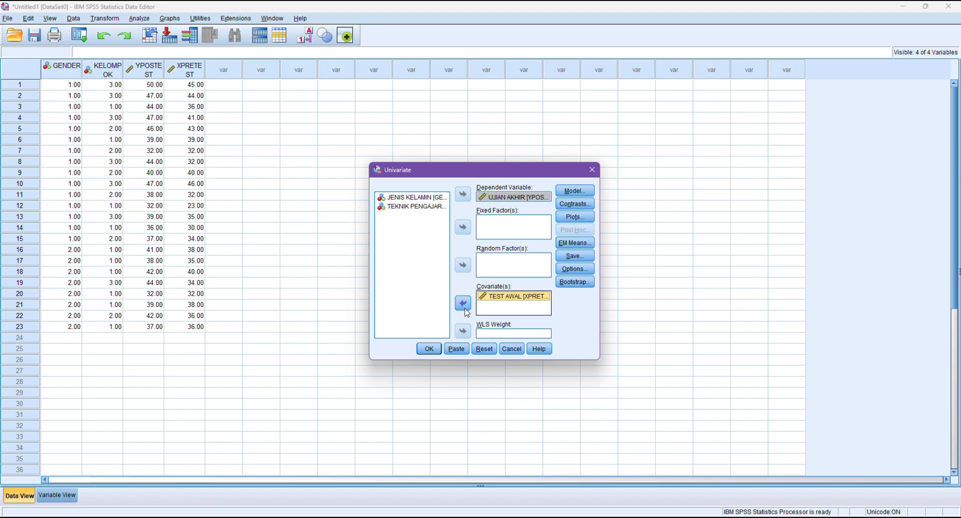
Step: Assign JENIS KELAMIN and TEKNIK PENGAJARAN as fixed factors and keep the full factorial model with Type III sum of squares
click(428, 199)
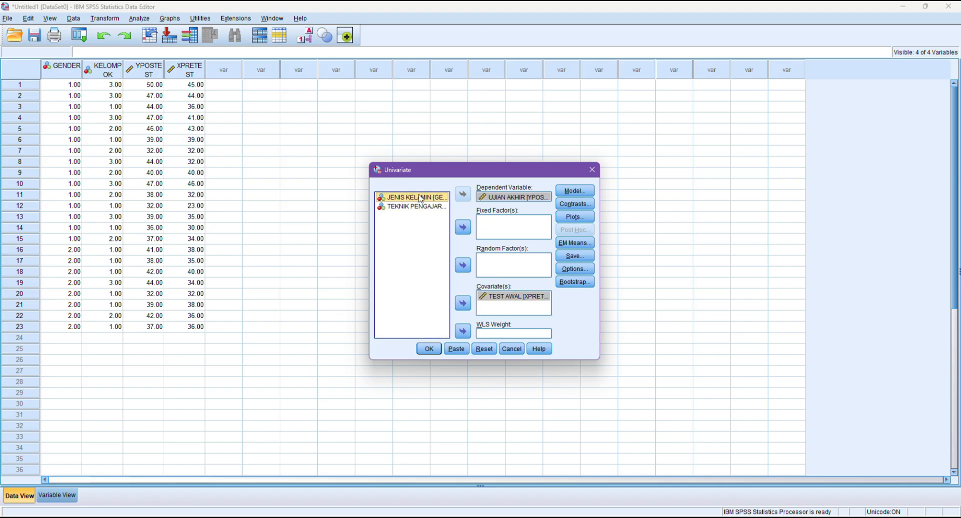
click(463, 227)
click(422, 198)
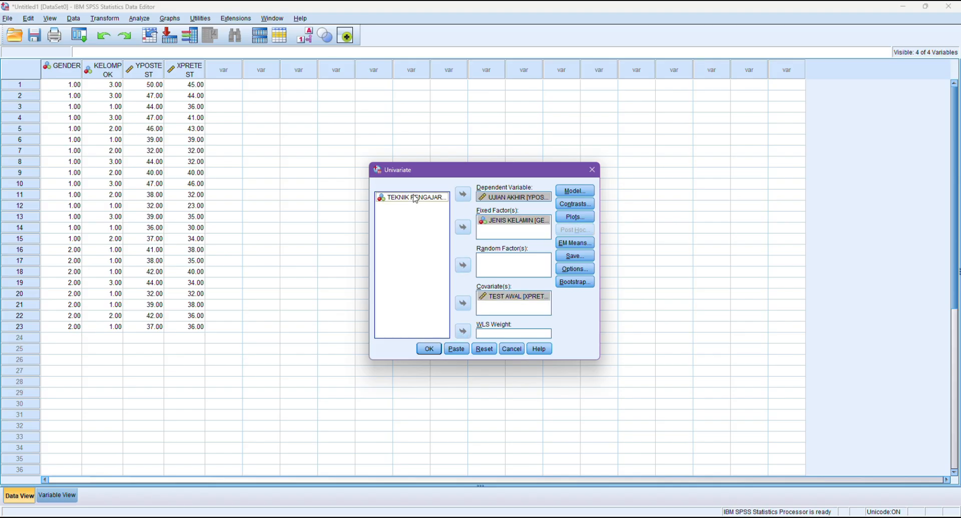
click(463, 228)
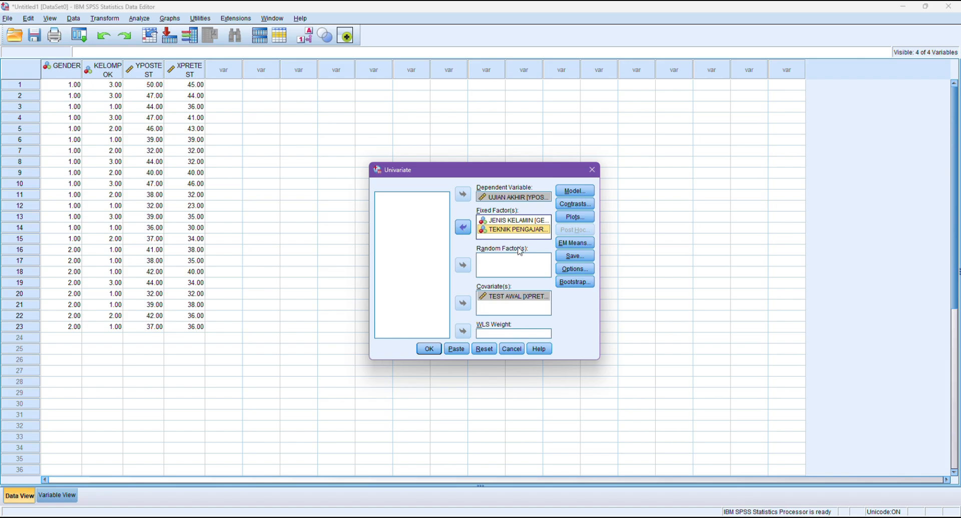
click(571, 190)
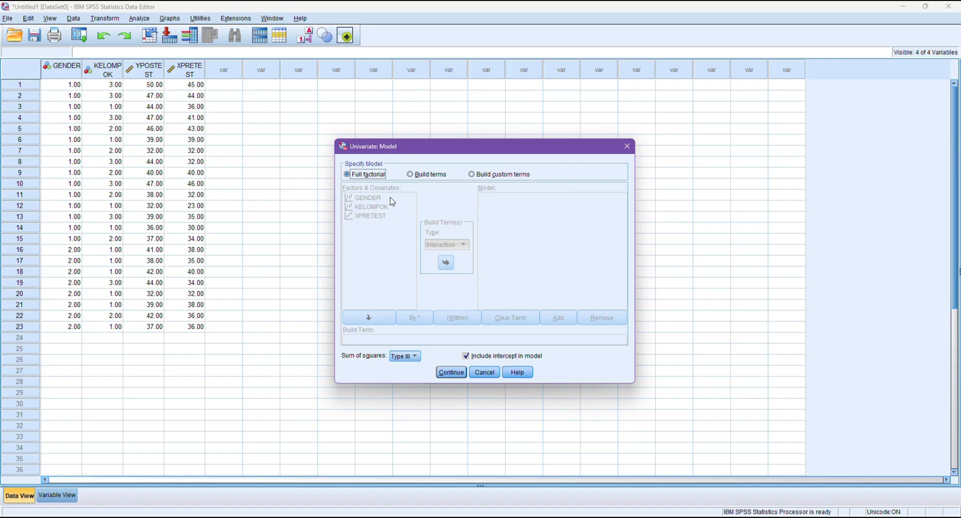
click(451, 372)
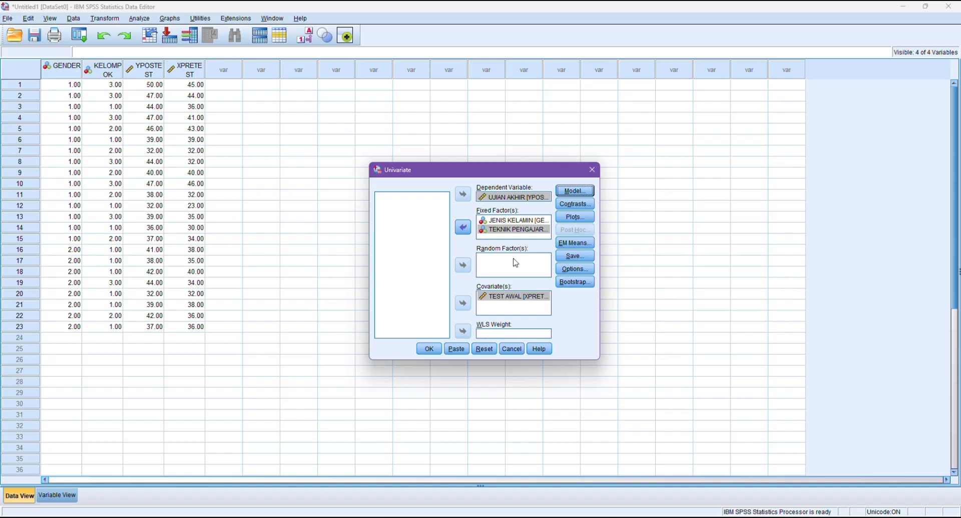
Step: Request estimated marginal means for GENDER, KELOMPOK and GENDER*KELOMPOK, comparing main effects with the Bonferroni confidence interval adjustment
click(574, 244)
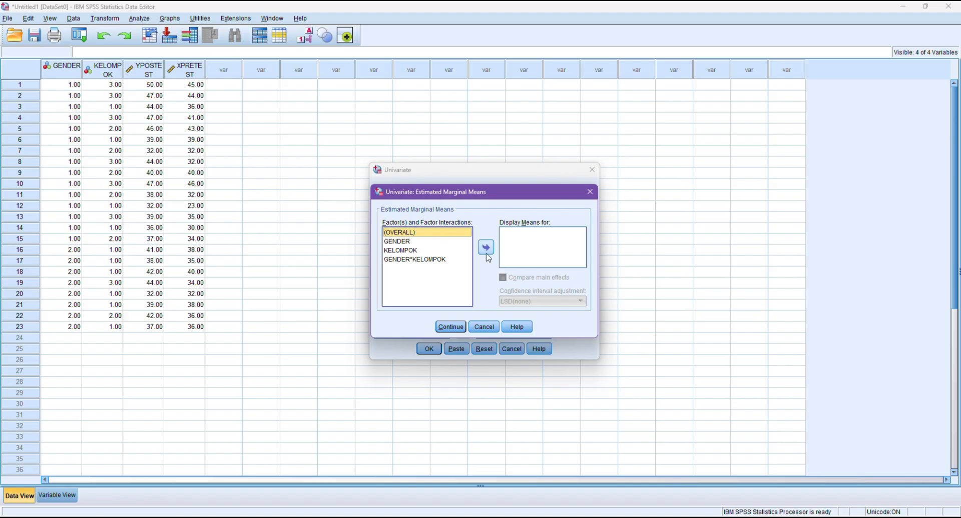
click(441, 251)
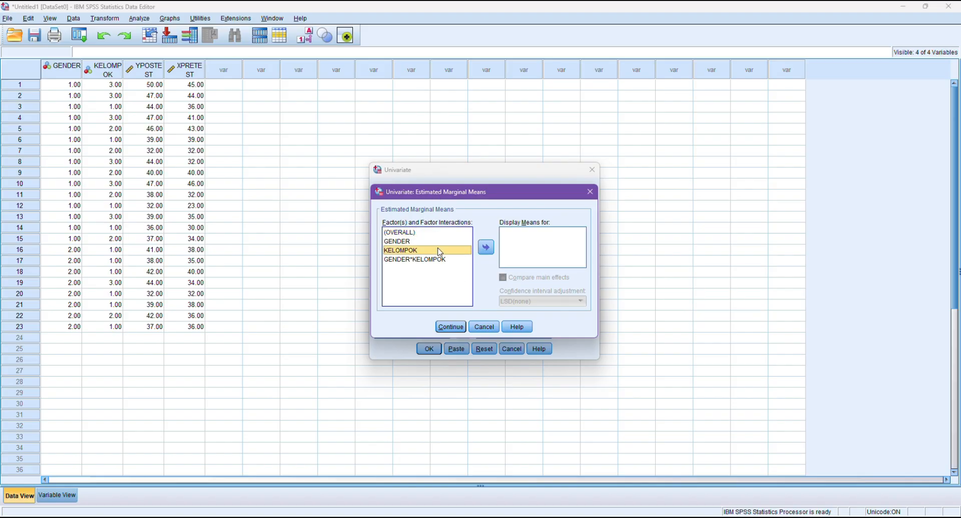
click(406, 242)
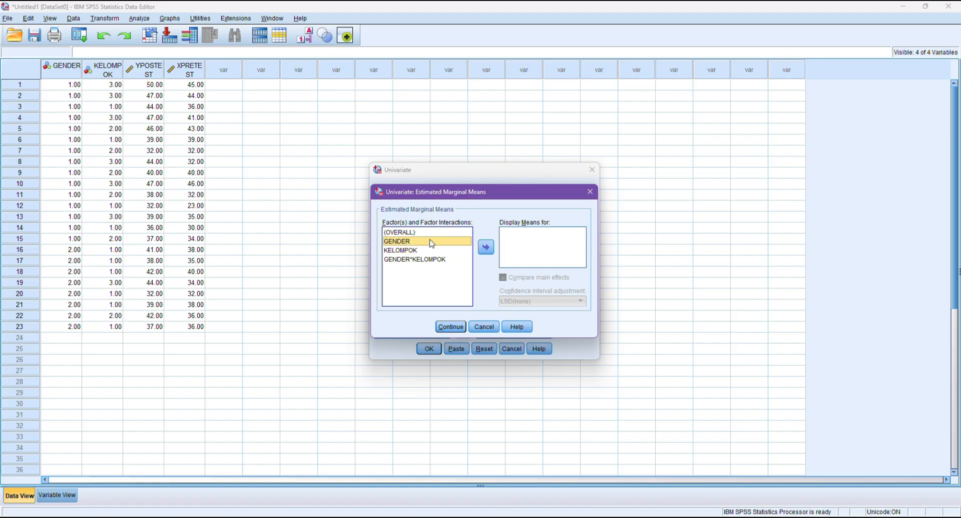
click(483, 249)
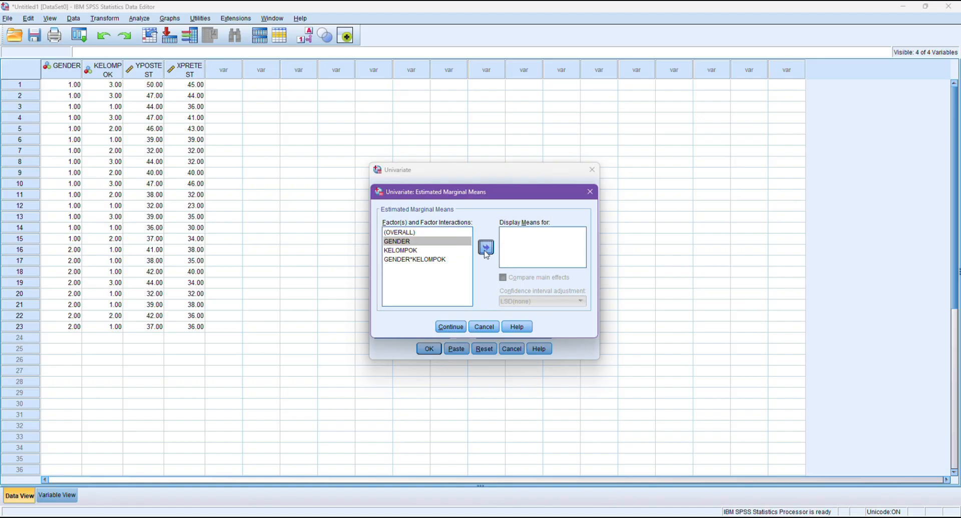
click(426, 252)
click(486, 247)
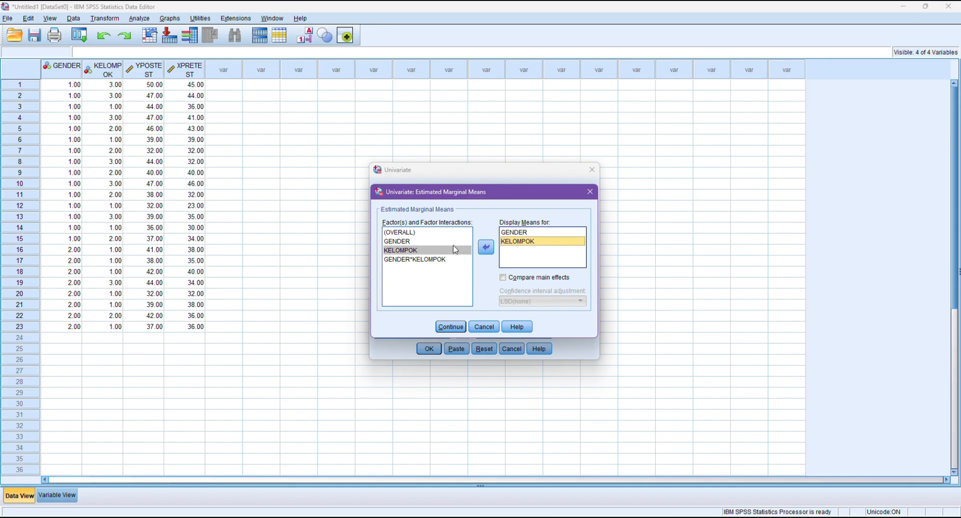
click(436, 260)
click(438, 260)
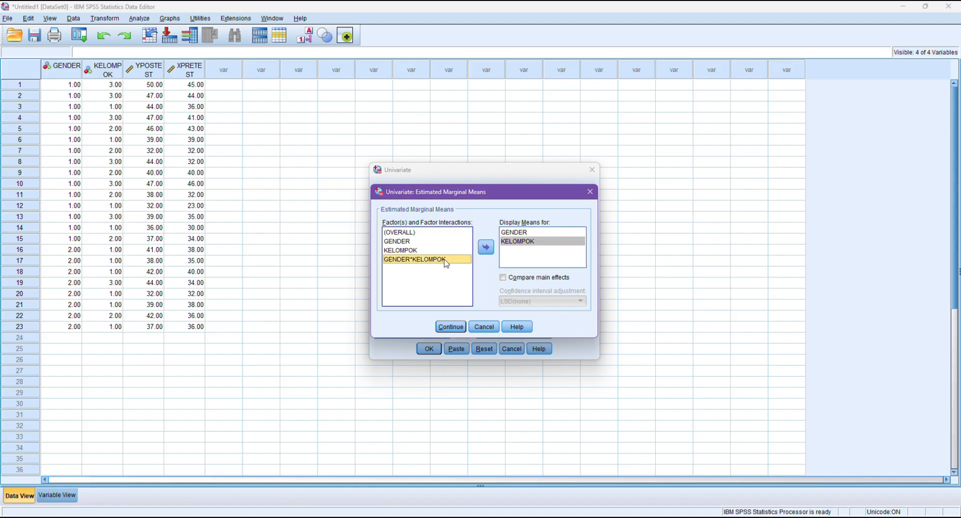
click(487, 248)
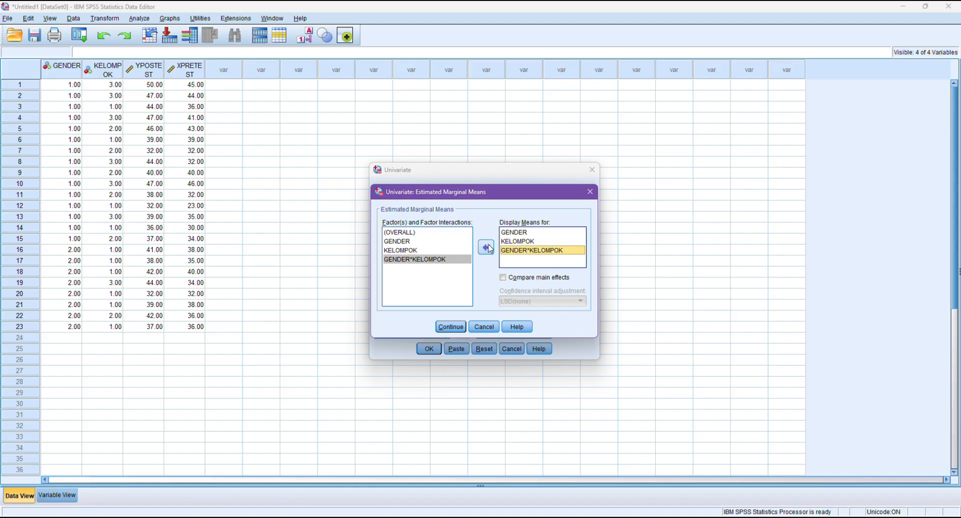
click(502, 282)
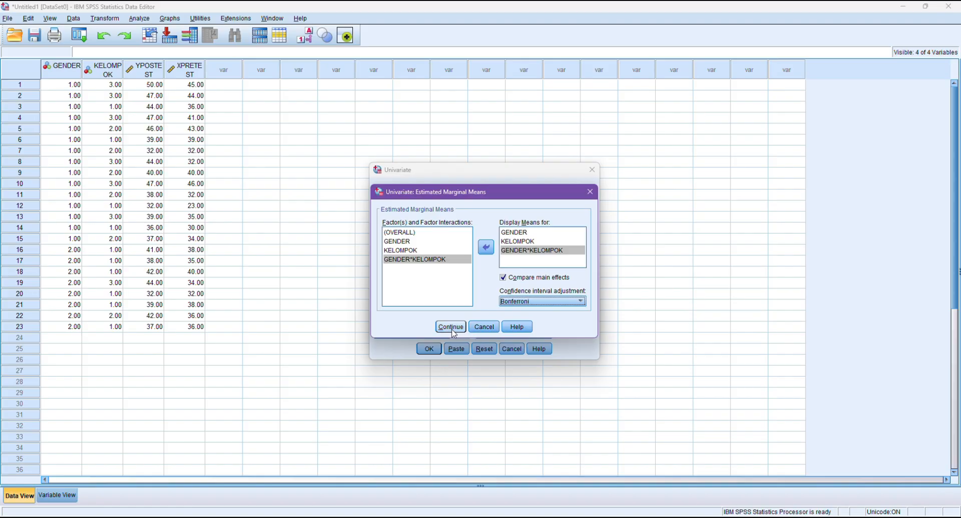
click(450, 327)
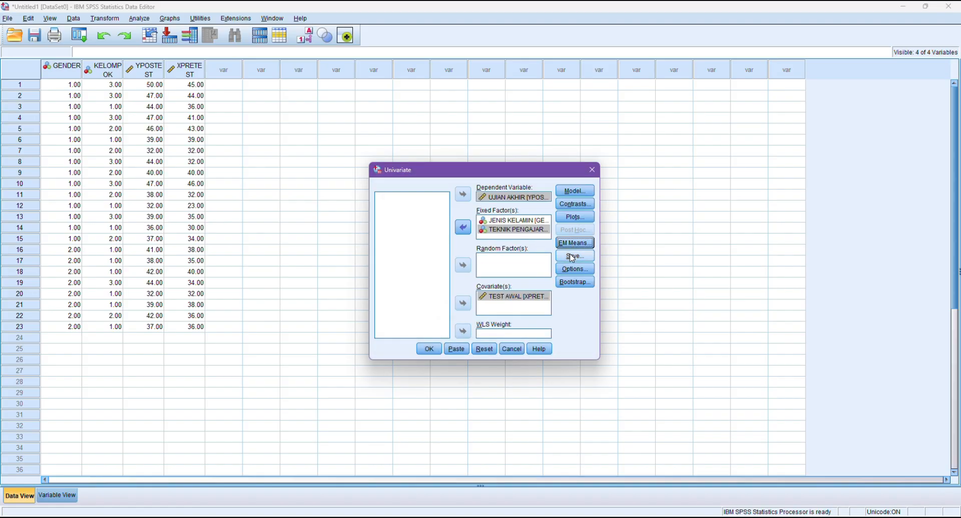
Step: Include descriptive statistics, estimates of effect size, observed power and homogeneity tests in the univariate output
click(574, 269)
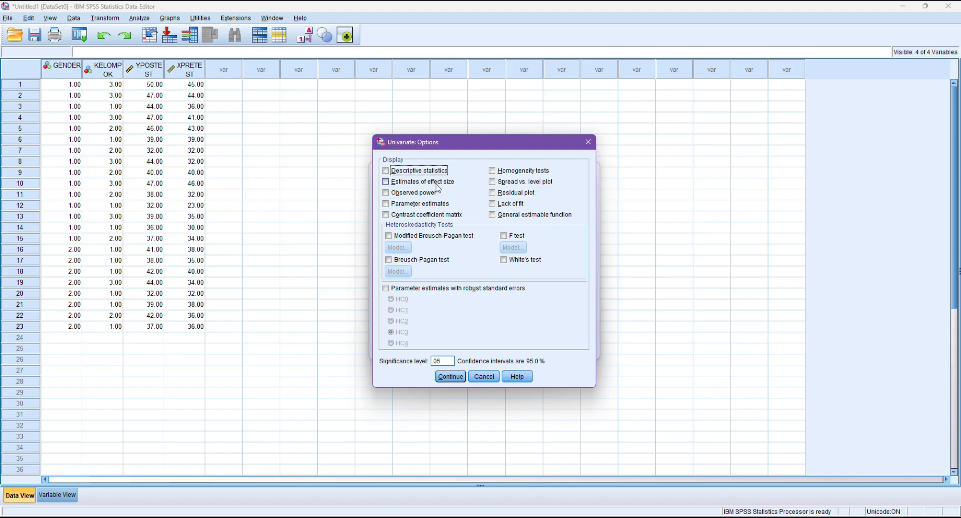
click(386, 171)
click(385, 182)
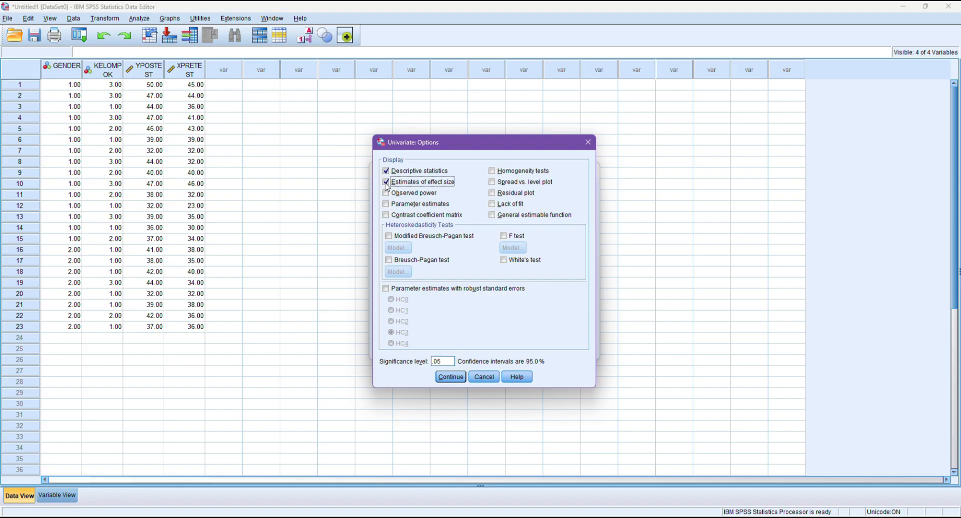
click(386, 194)
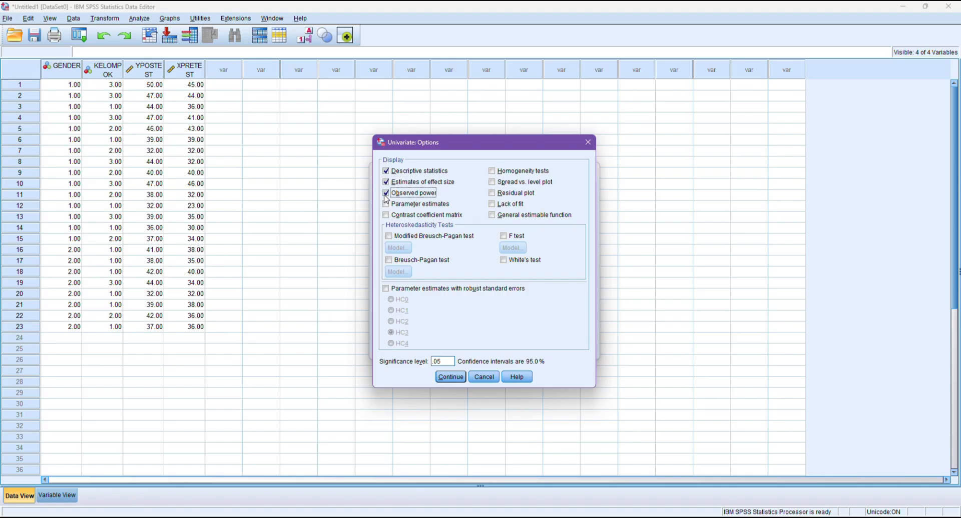
click(491, 172)
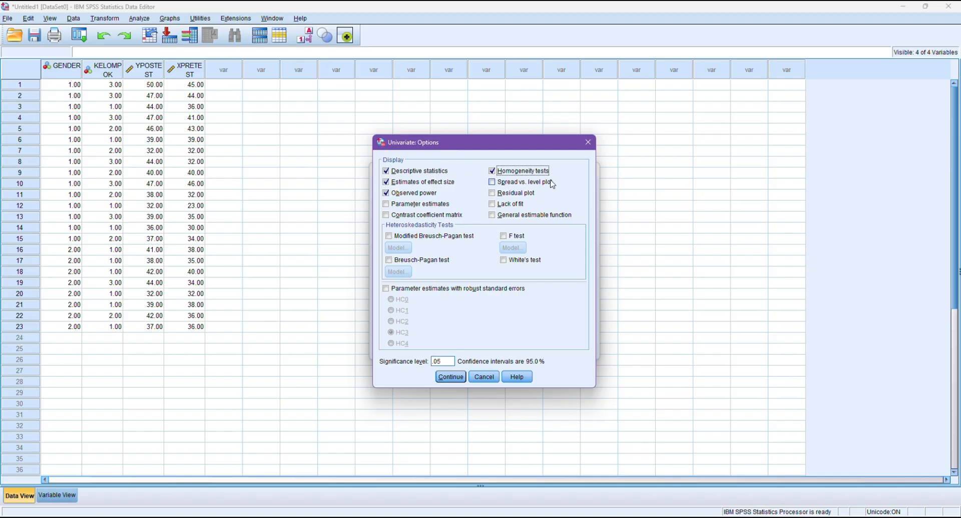
click(459, 379)
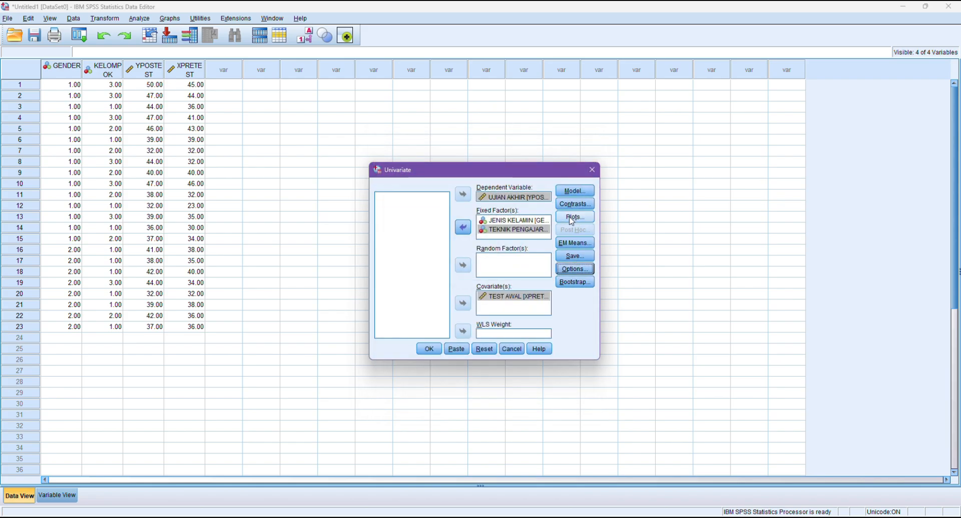
Step: Add a profile plot with GENDER on the horizontal axis and KELOMPOK as separate lines, and run the univariate analysis
click(575, 217)
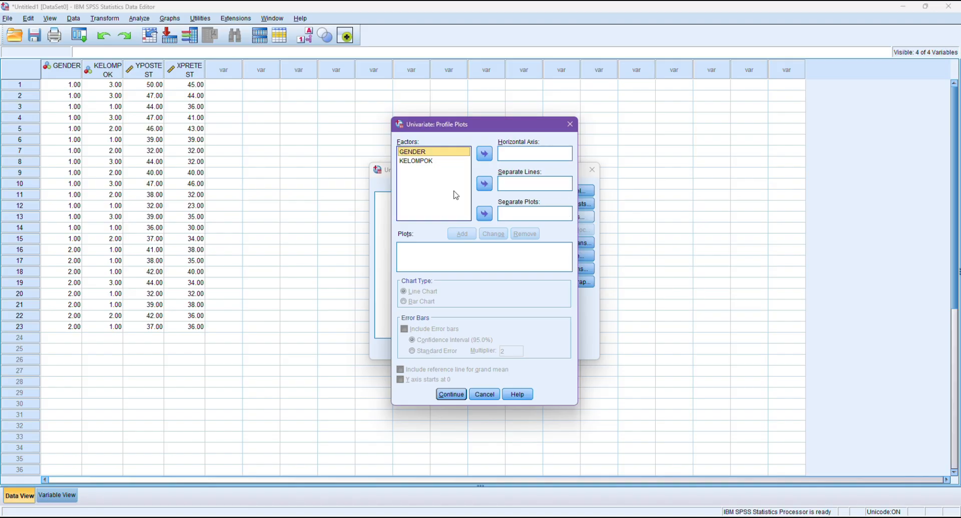
click(484, 154)
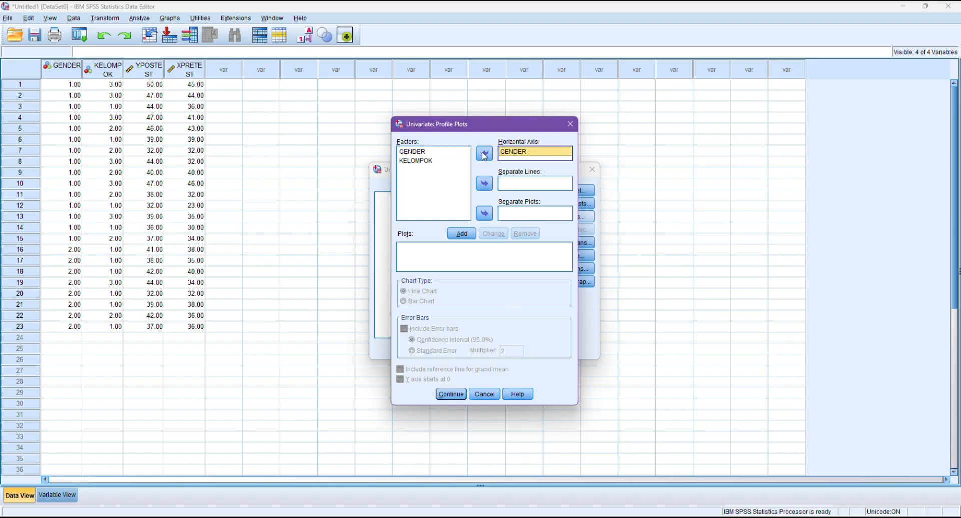
click(432, 162)
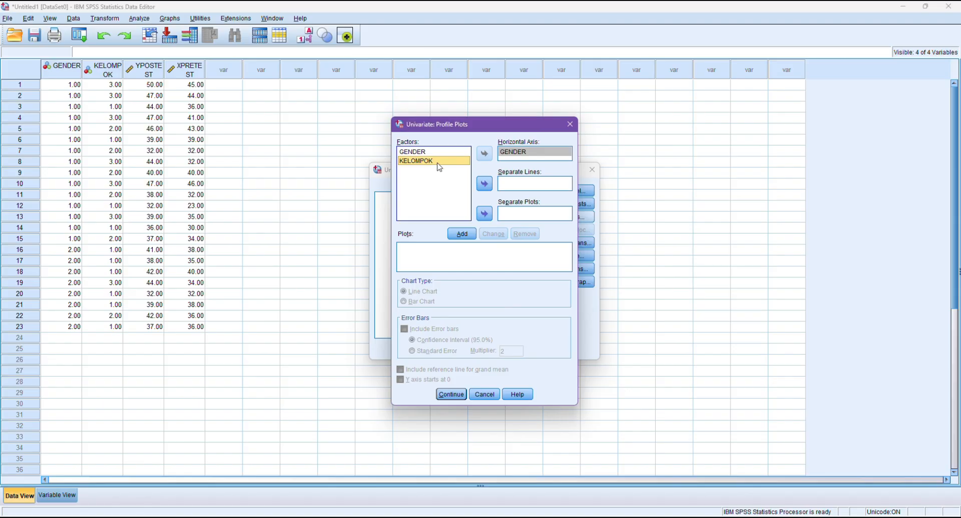
click(484, 184)
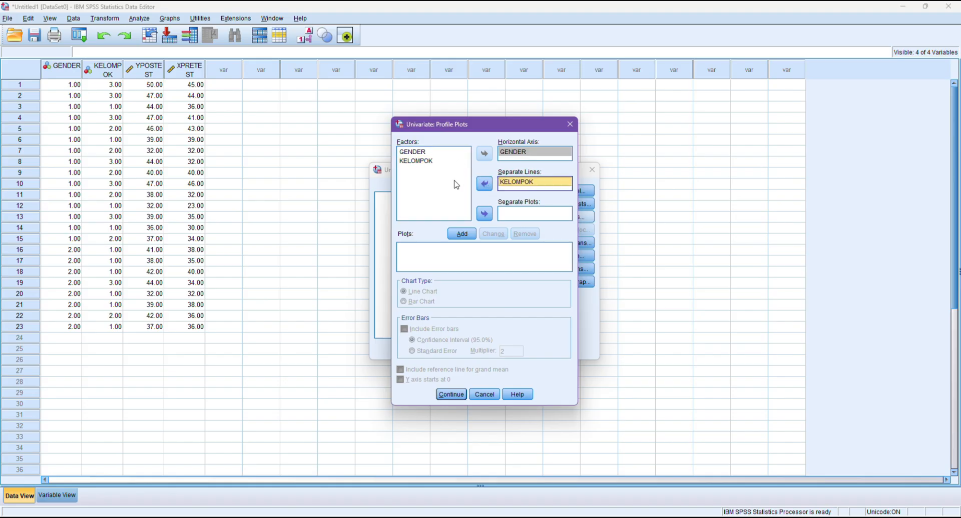
click(461, 234)
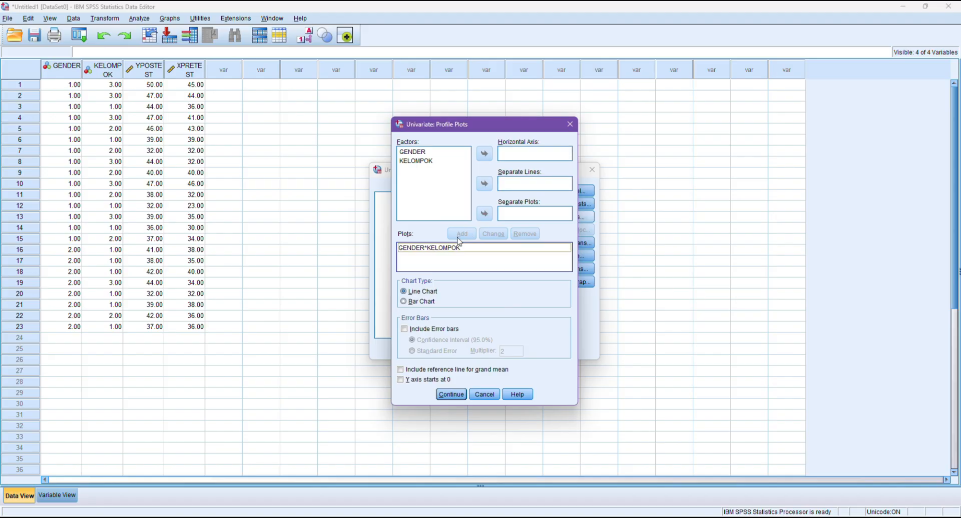
click(451, 395)
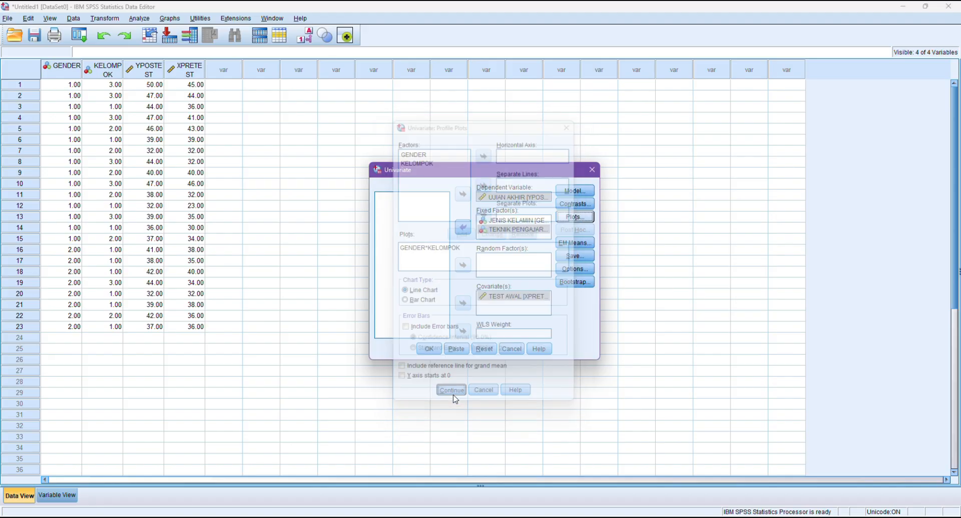
click(424, 23)
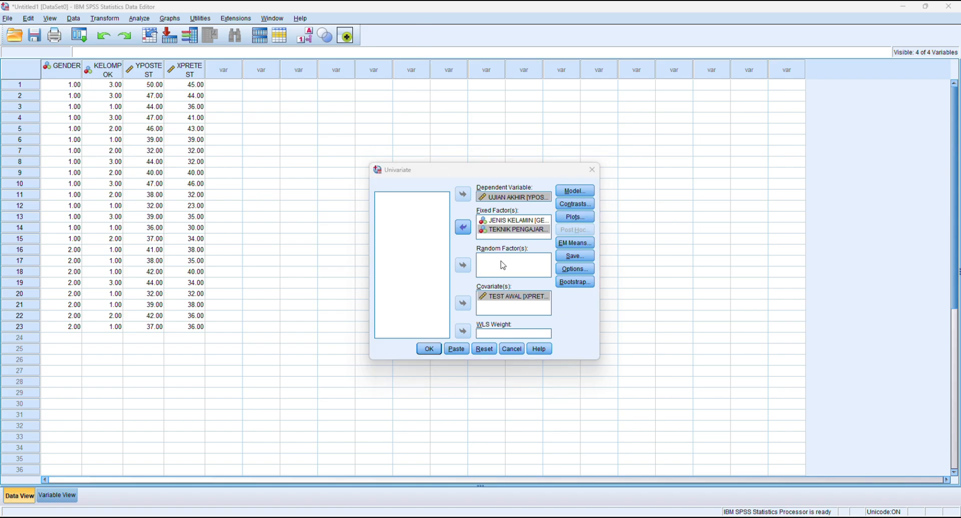
click(439, 350)
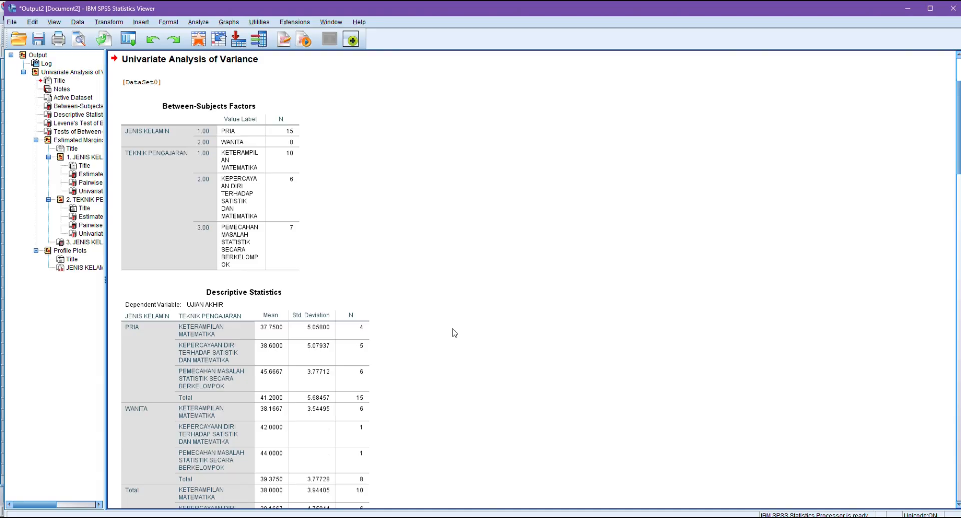
Step: Examine the output's between-subjects factors, descriptive statistics, Levene's test of equality of error variances and tests of between-subjects effects
scroll(454, 333, down, 2)
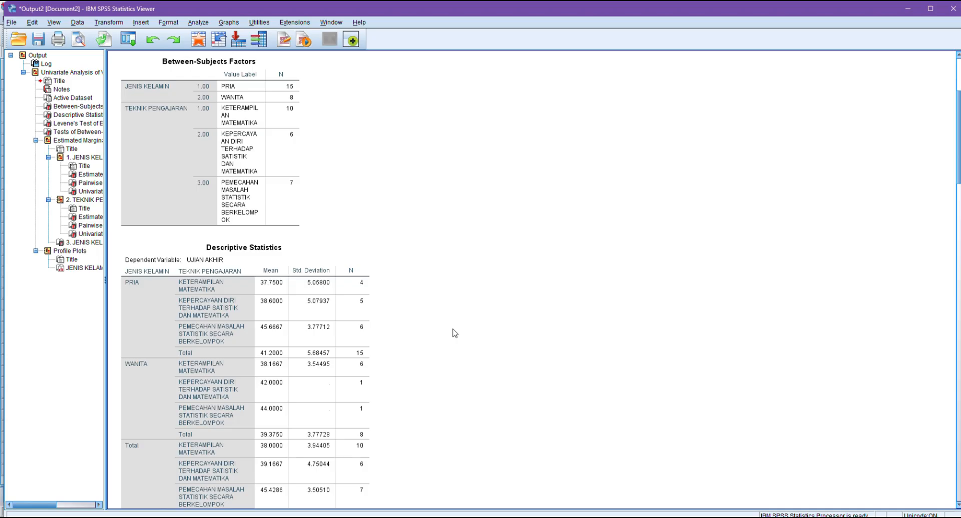
scroll(455, 333, down, 2)
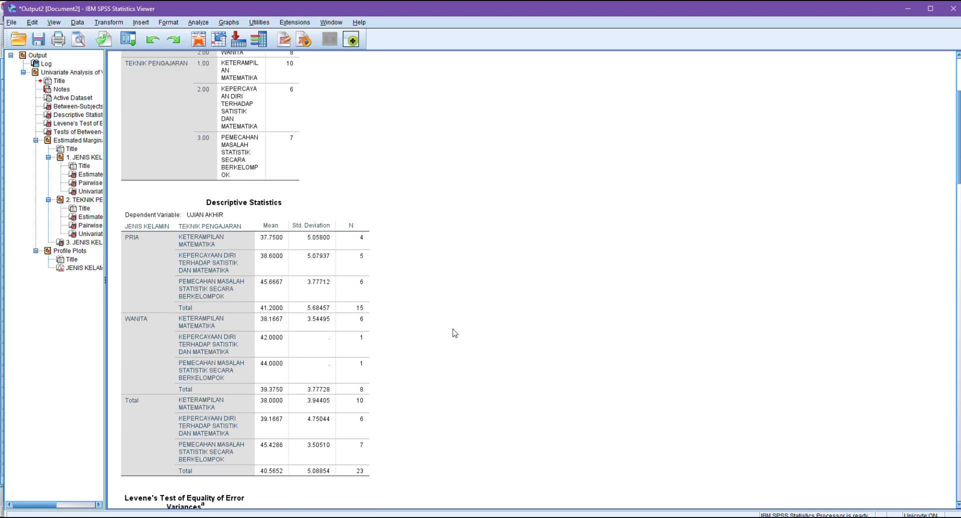
scroll(454, 333, down, 2)
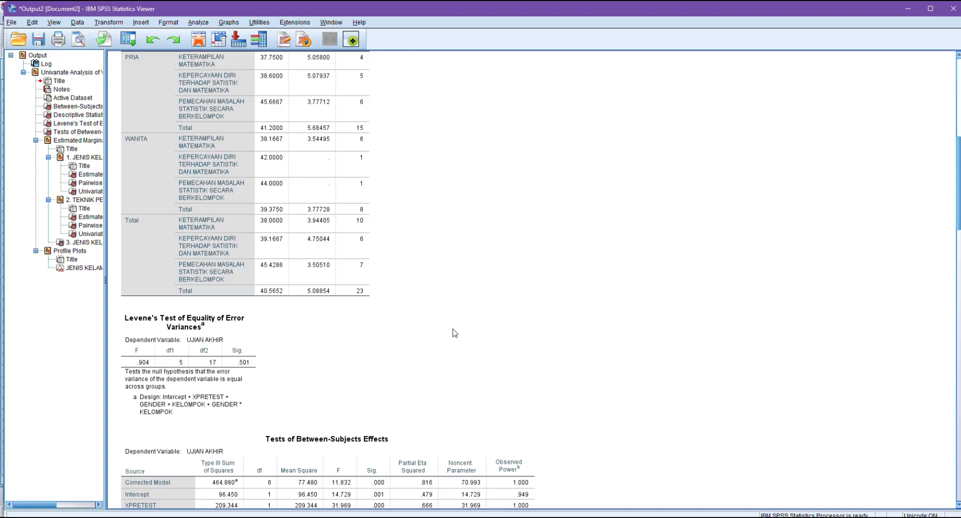
scroll(453, 333, down, 3)
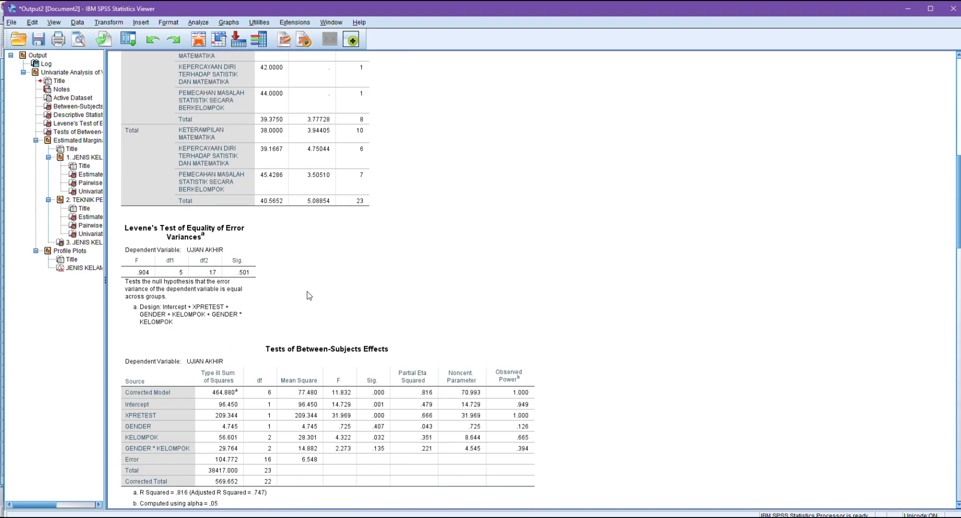
click(235, 283)
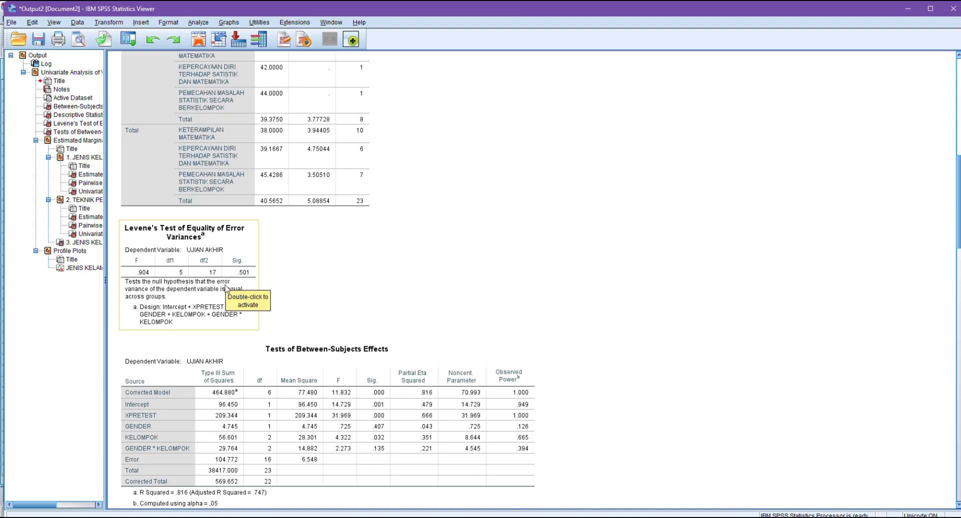
click(237, 329)
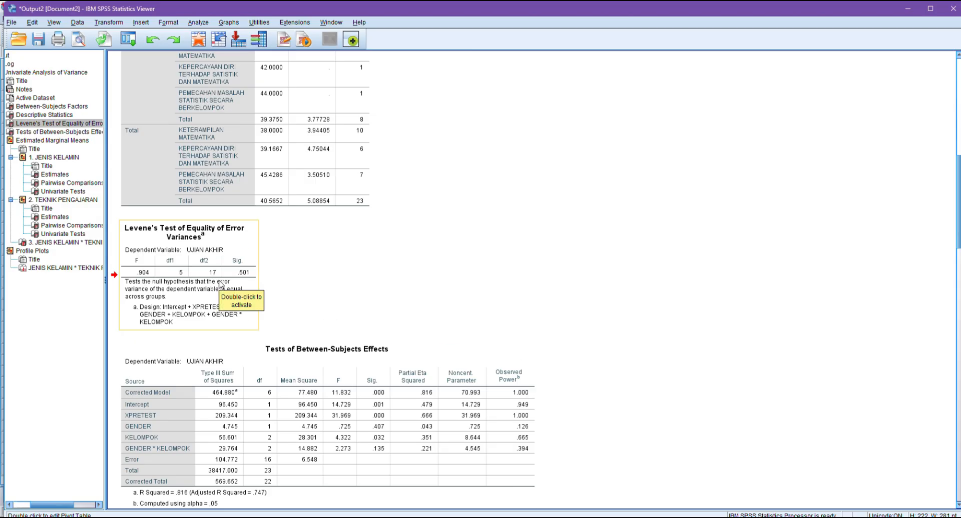
scroll(326, 355, down, 3)
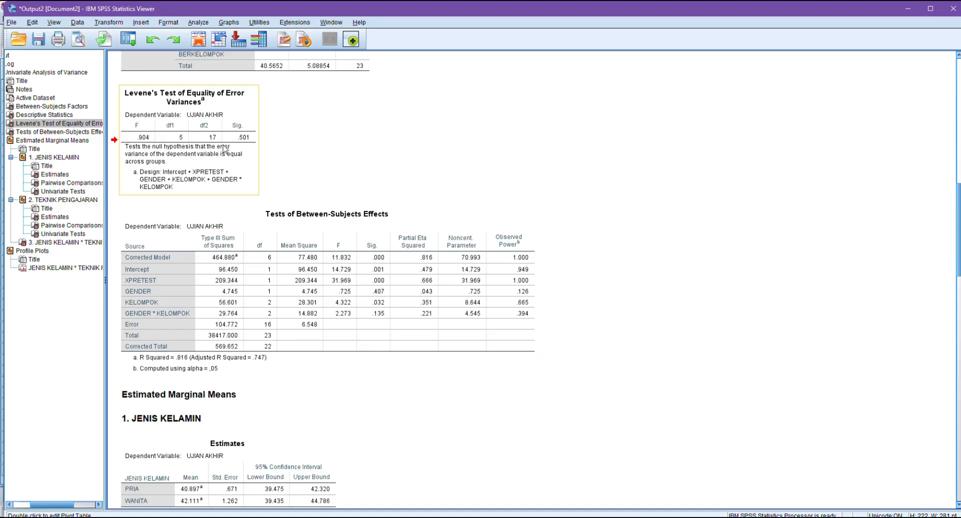
click(350, 281)
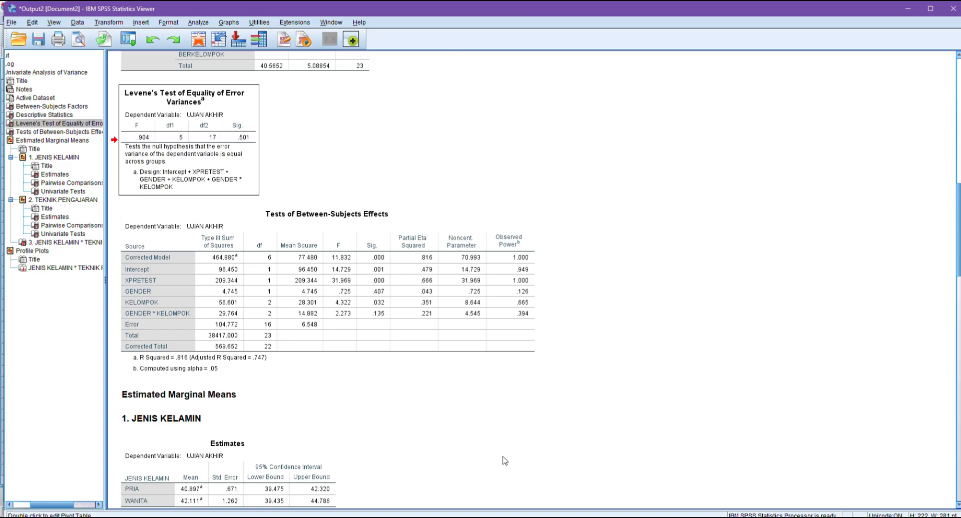
Step: Examine the between-subjects effects, the estimated marginal means and pairwise comparisons for JENIS KELAMIN and TEKNIK PENGAJARAN, their interaction means, and the profile plot
scroll(505, 460, down, 3)
scroll(505, 460, down, 2)
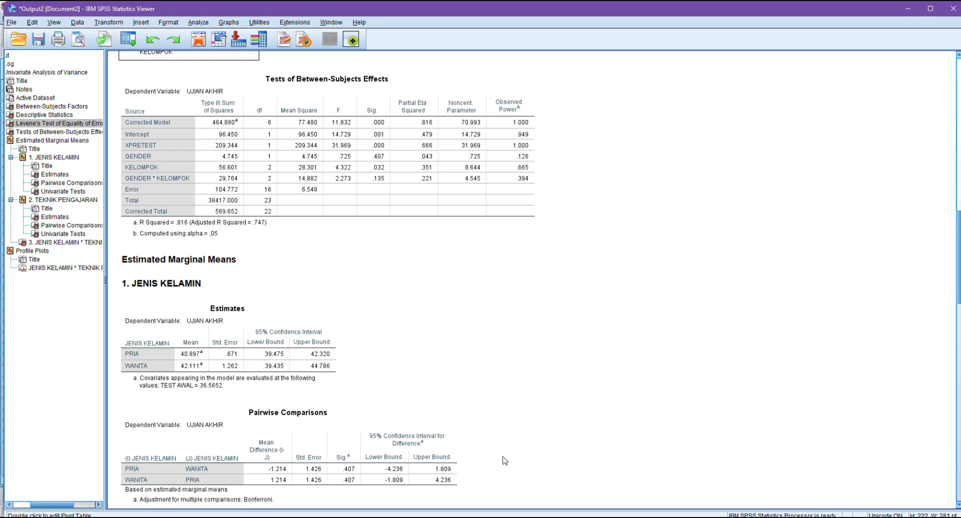
scroll(500, 342, up, 3)
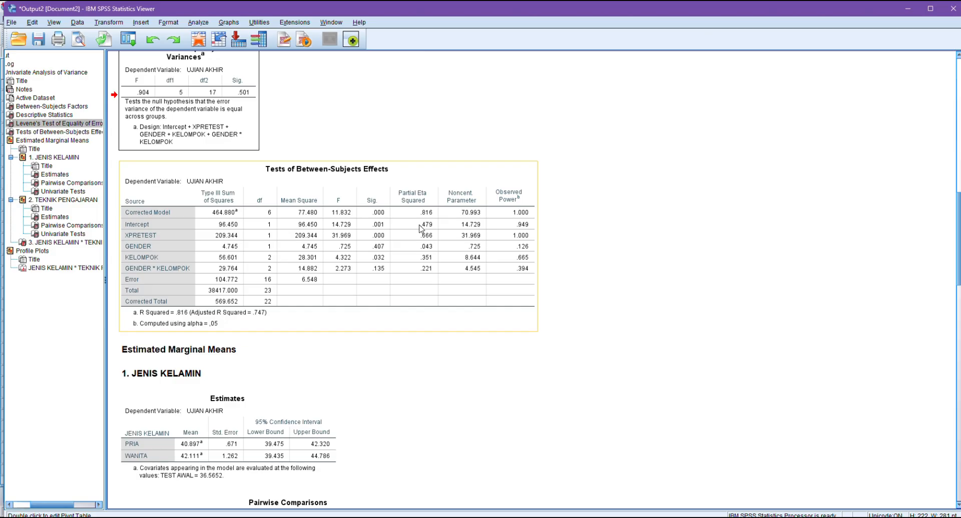
scroll(420, 229, down, 6)
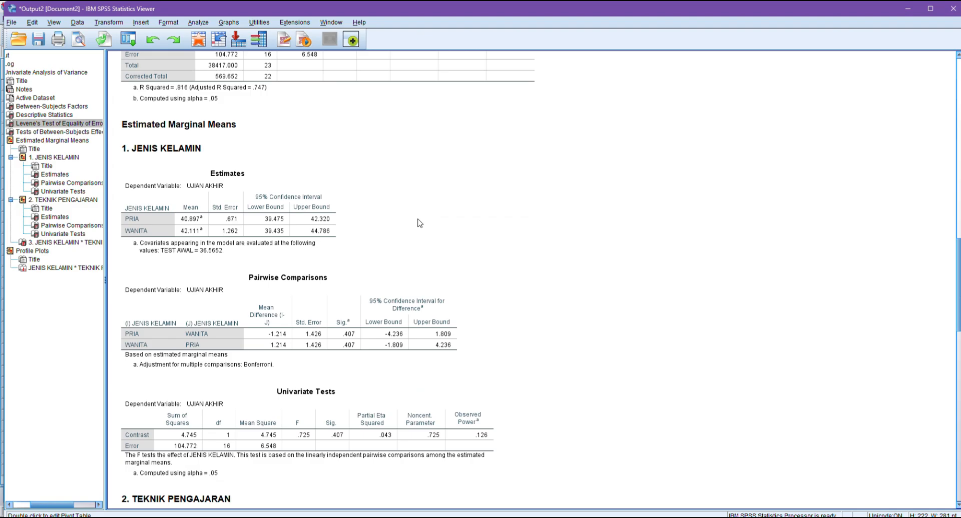
click(205, 174)
scroll(488, 358, down, 3)
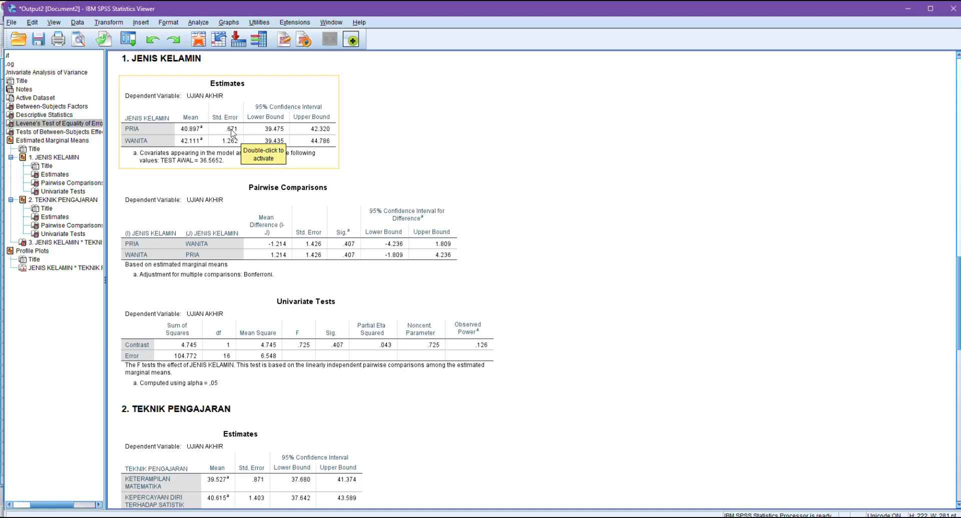
scroll(223, 134, down, 6)
scroll(215, 182, down, 2)
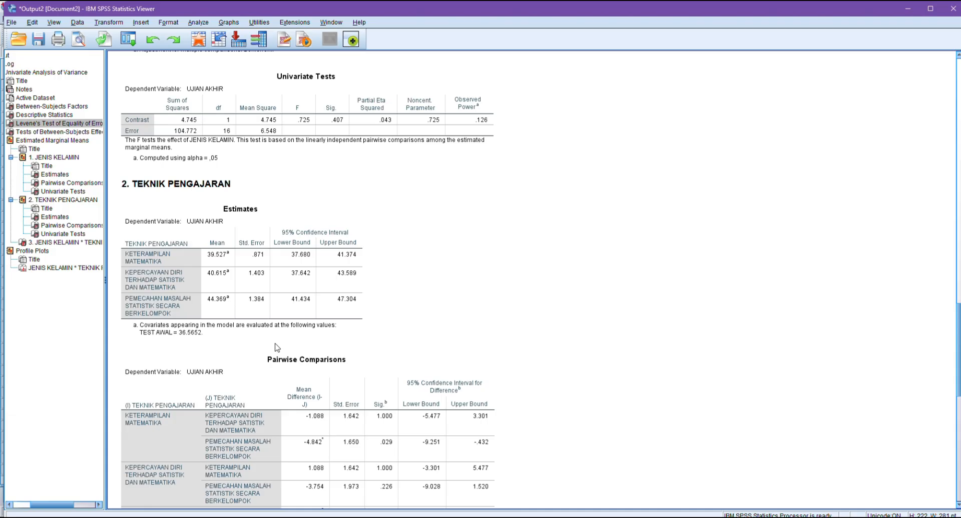
scroll(276, 348, down, 9)
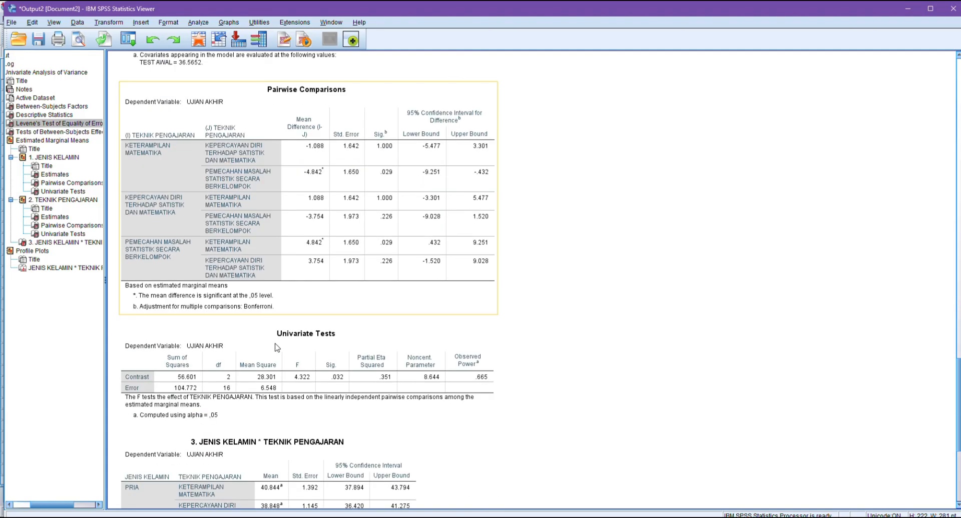
scroll(277, 347, down, 14)
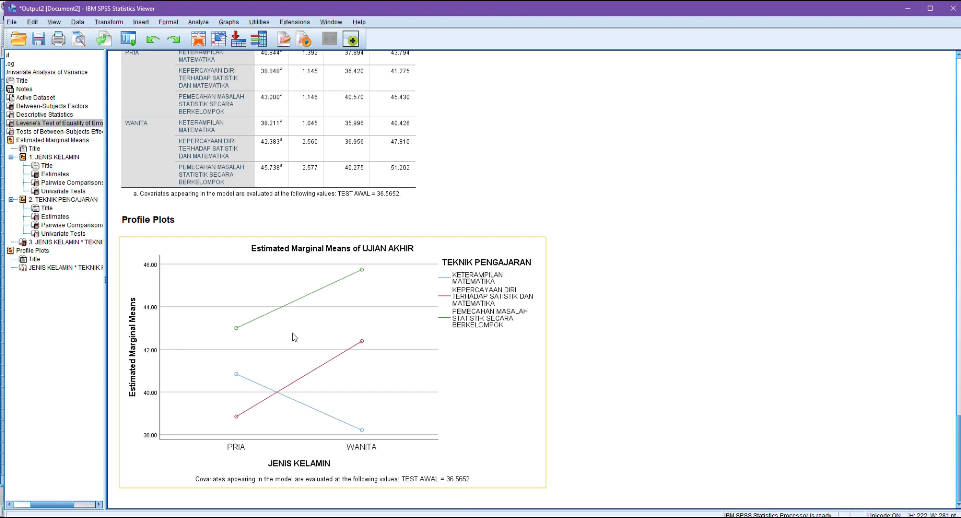
click(481, 323)
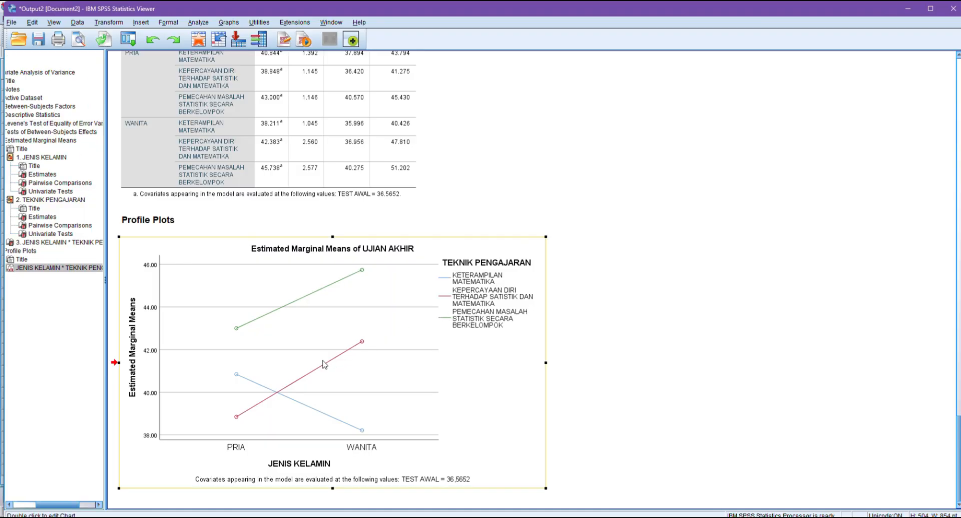